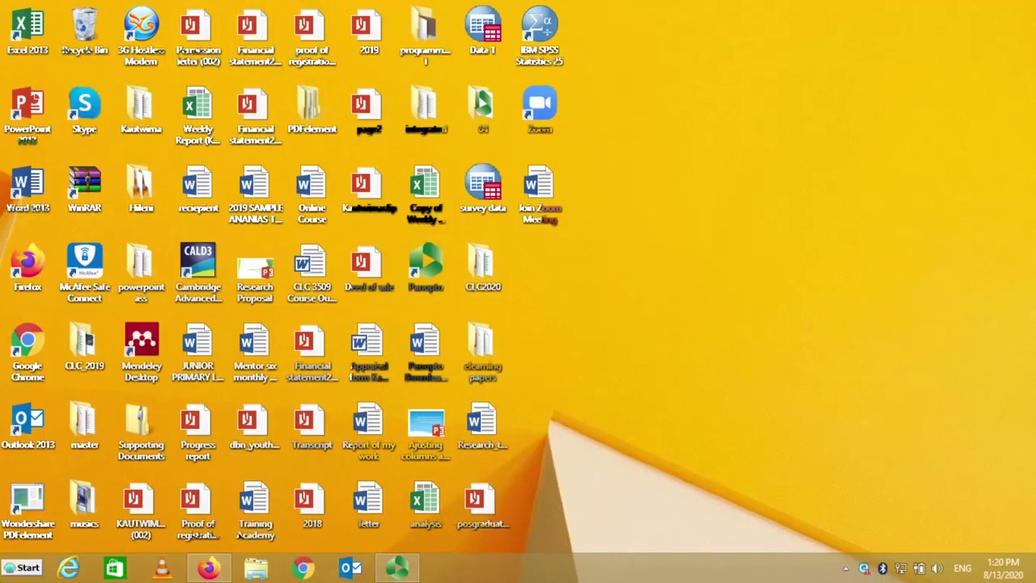
Step: Open Control Panel and switch its items to the Category view
{"action": "left_click", "coordinate": [10, 571]}
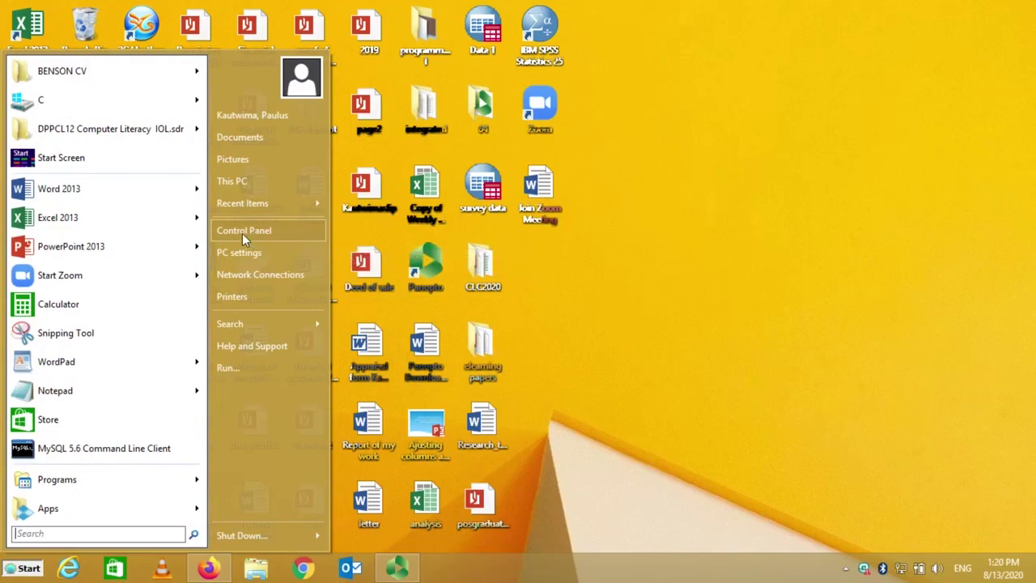
{"action": "left_click", "coordinate": [242, 233]}
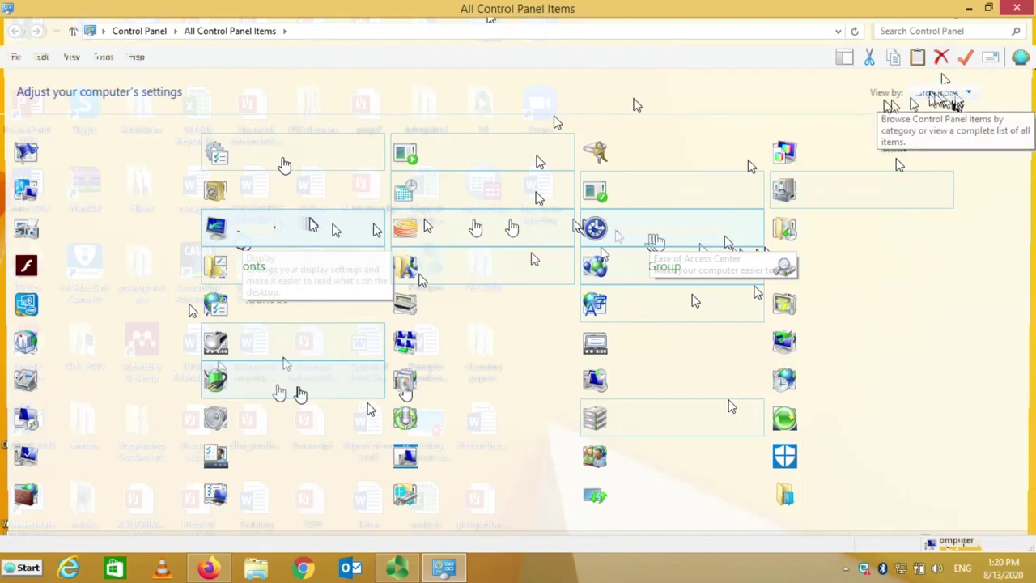
{"action": "left_click", "coordinate": [970, 95]}
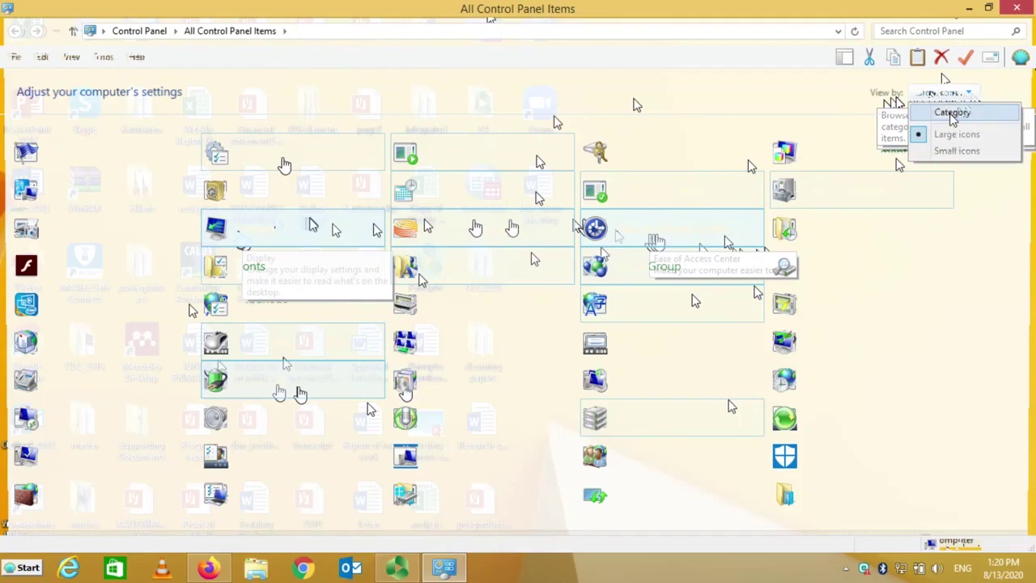
{"action": "left_click", "coordinate": [954, 115]}
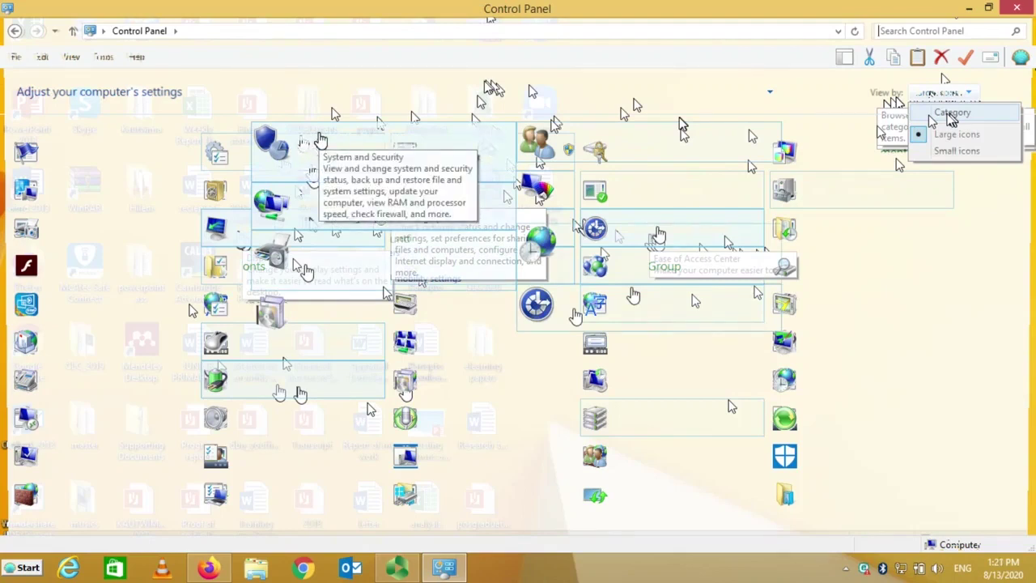
Step: Look over the System and Security category, and open Internet Options from Network and Internet
{"action": "left_click", "coordinate": [369, 139]}
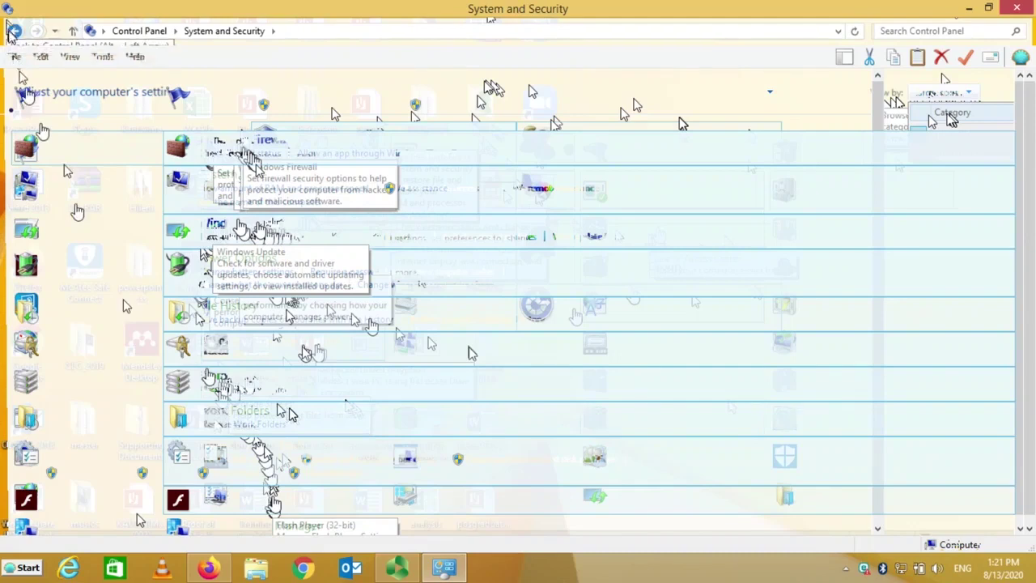
{"action": "left_click", "coordinate": [13, 33]}
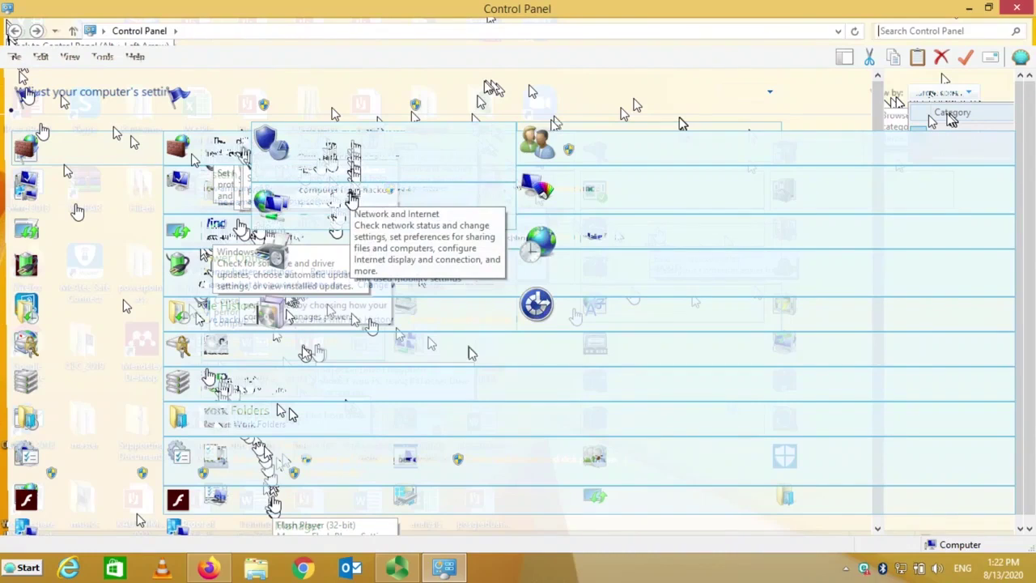
{"action": "left_click", "coordinate": [352, 198]}
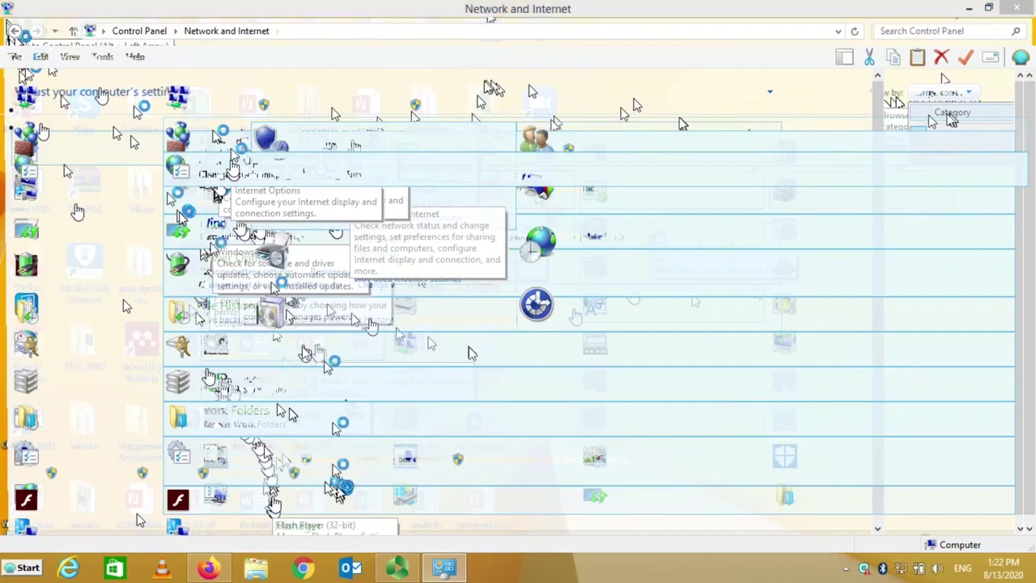
{"action": "left_click_drag", "start_coordinate": [288, 110], "coordinate": [579, 93]}
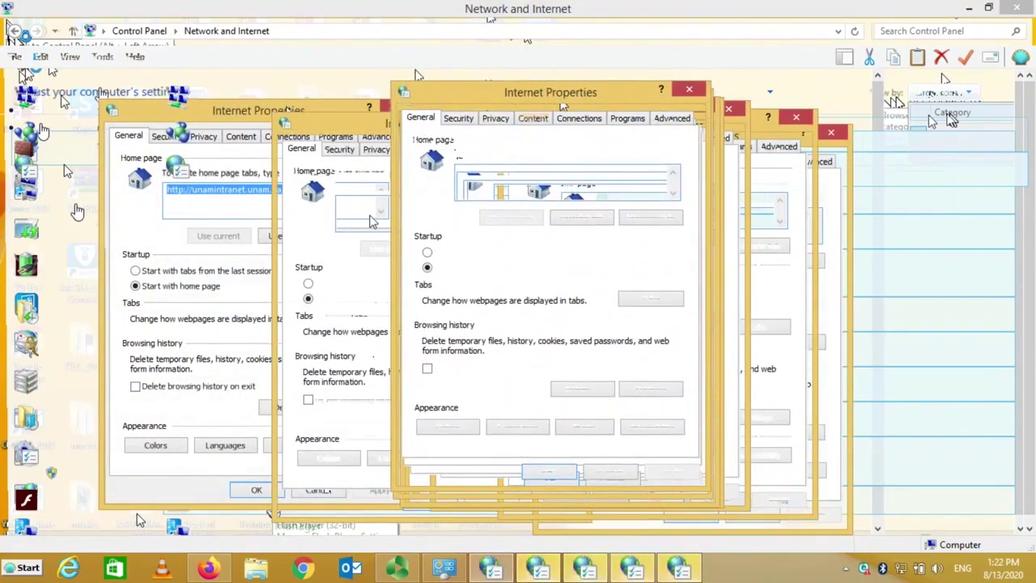
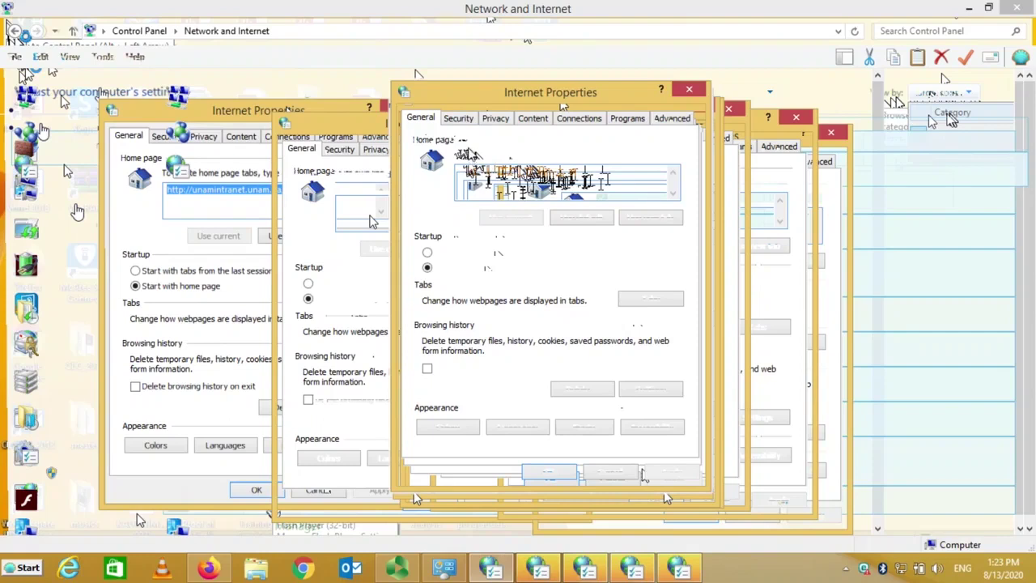
Step: Examine the Security, Privacy, Content, Connections, Programs and Advanced settings in Internet Properties
{"action": "left_click", "coordinate": [459, 119]}
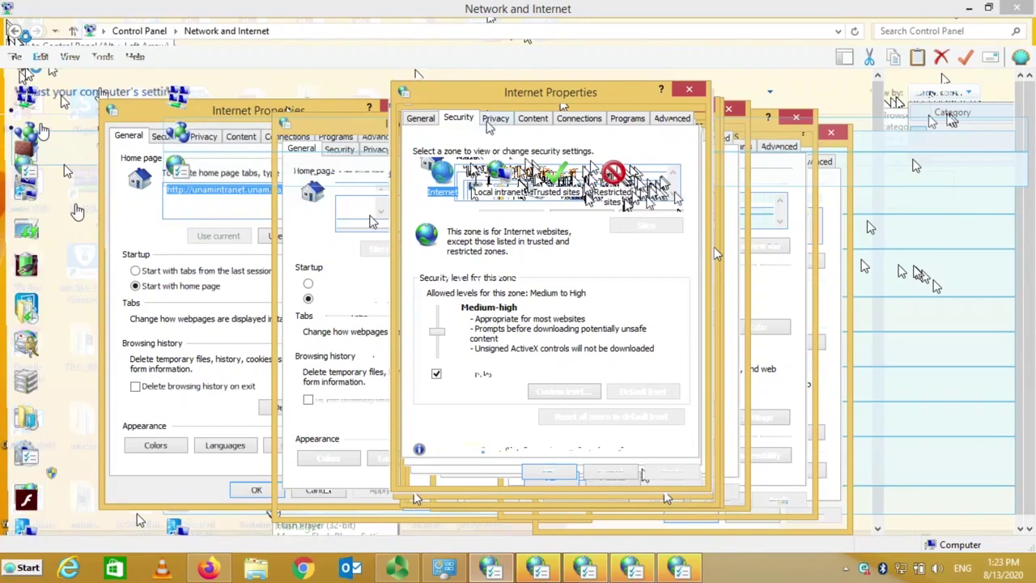
{"action": "left_click", "coordinate": [492, 119]}
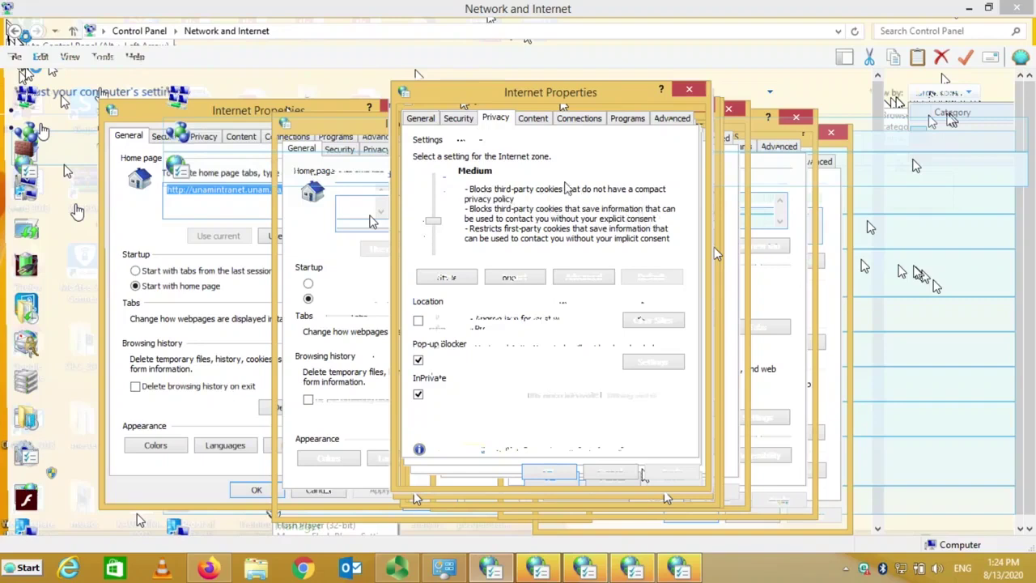
{"action": "left_click", "coordinate": [537, 120]}
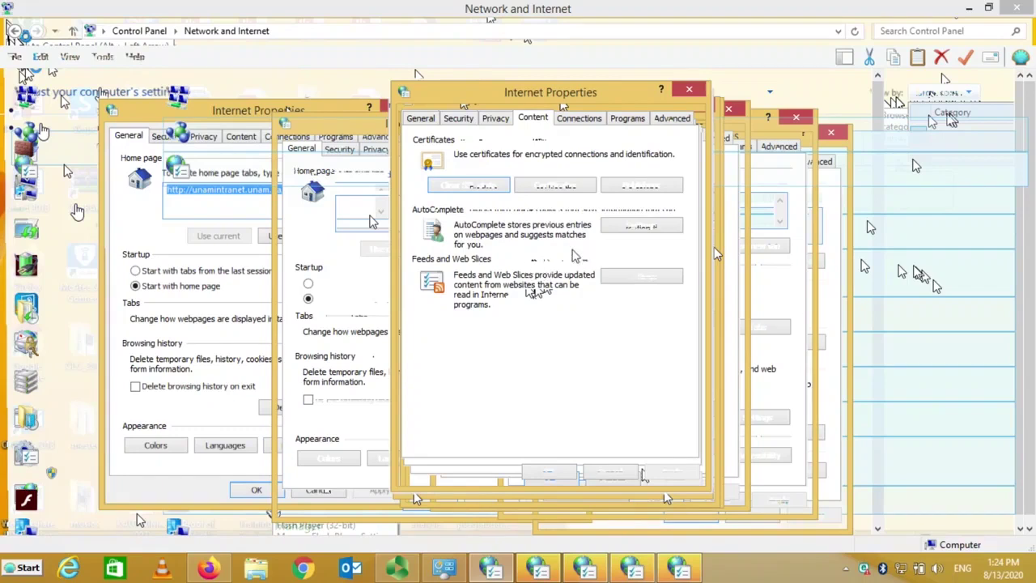
{"action": "left_click", "coordinate": [581, 120]}
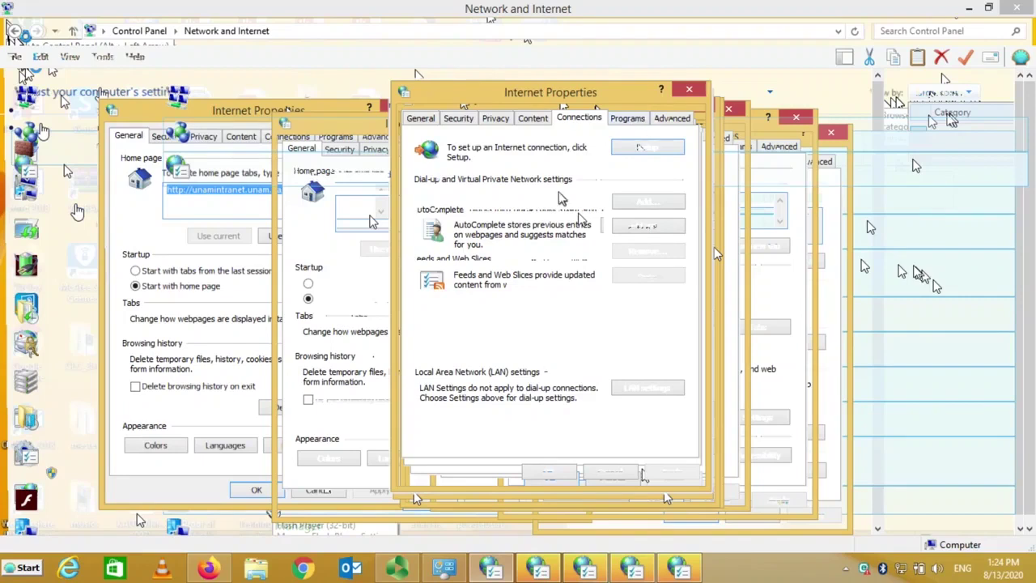
{"action": "left_click", "coordinate": [638, 120]}
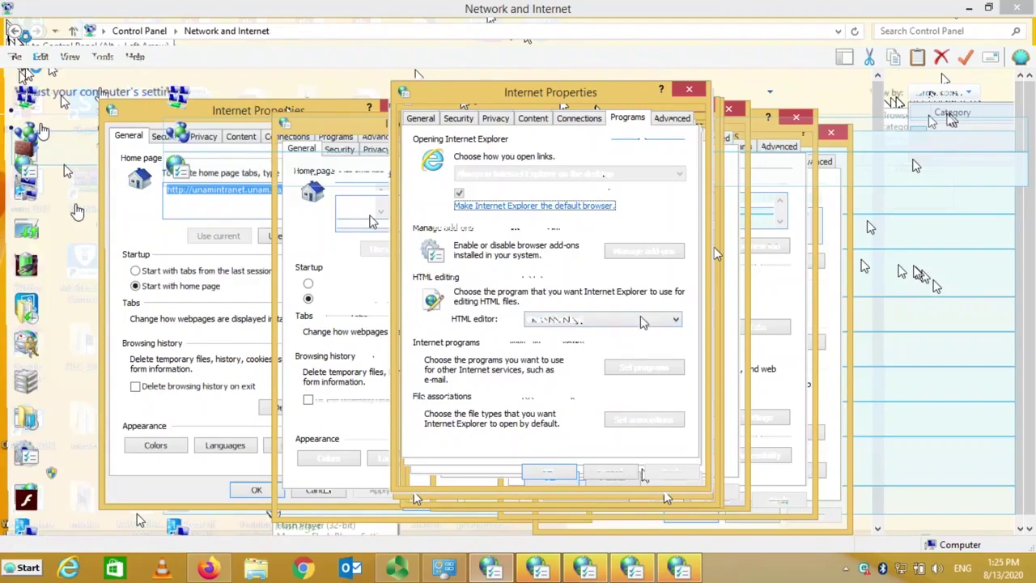
{"action": "left_click", "coordinate": [672, 118]}
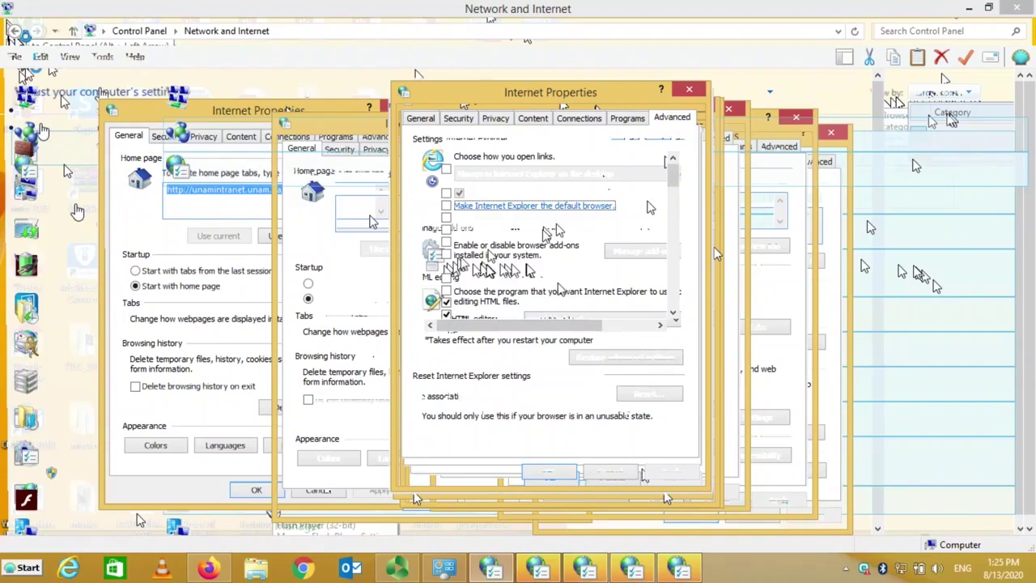
{"action": "mouse_move", "coordinate": [680, 182]}
{"action": "left_mouse_down"}
{"action": "mouse_move", "coordinate": [684, 316]}
{"action": "mouse_move", "coordinate": [678, 162]}
{"action": "left_mouse_up"}
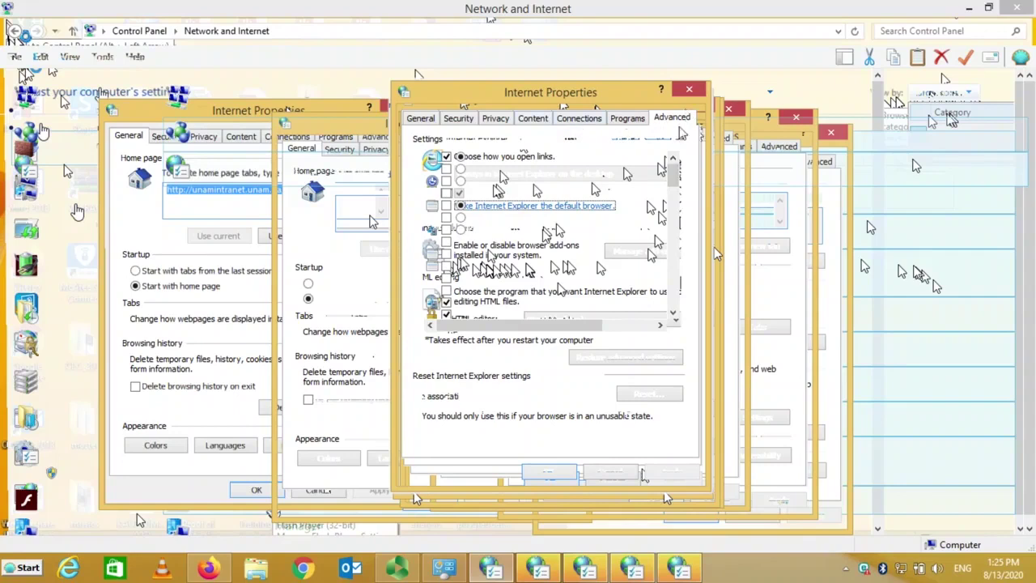
Step: Examine the LAN connection's advanced proxy settings and exceptions, and accept all dialogs
{"action": "left_click", "coordinate": [587, 123]}
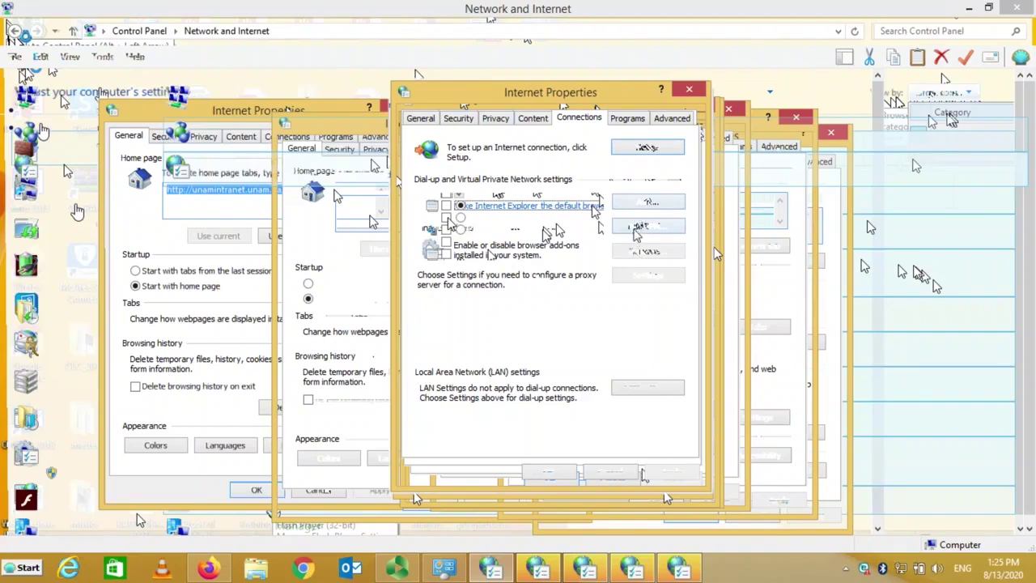
{"action": "left_click", "coordinate": [647, 391]}
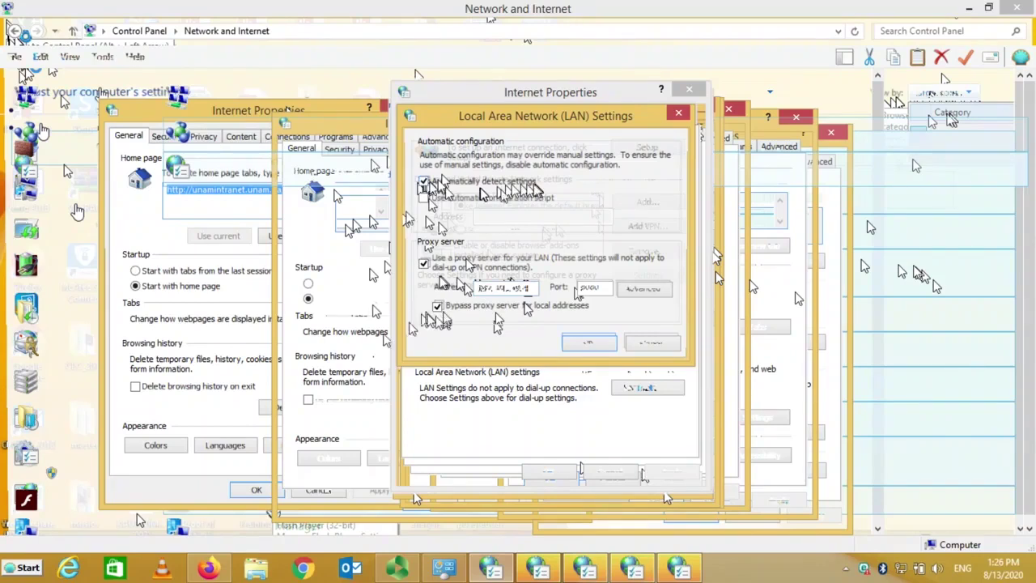
{"action": "left_click", "coordinate": [644, 290]}
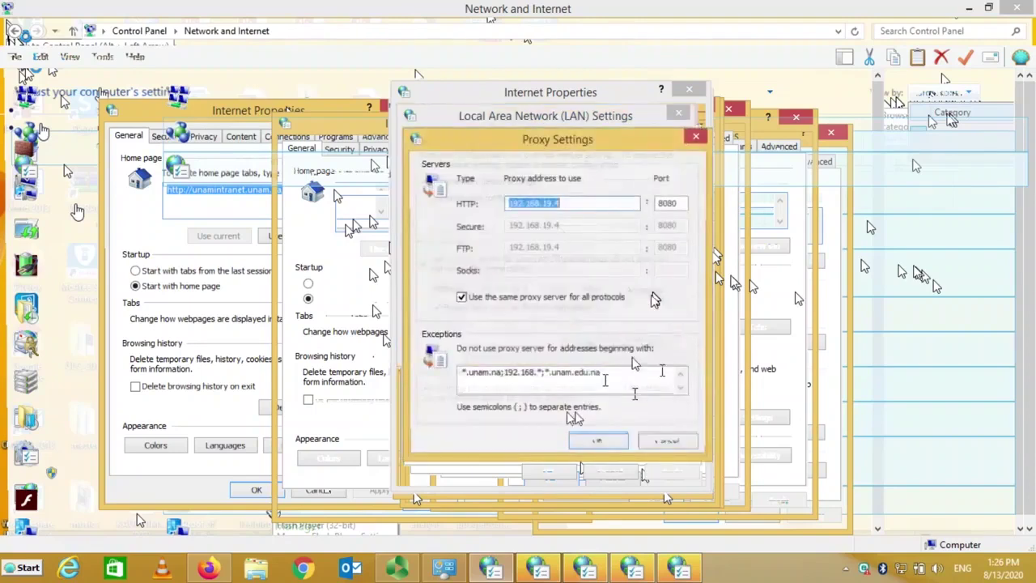
{"action": "left_click", "coordinate": [553, 372]}
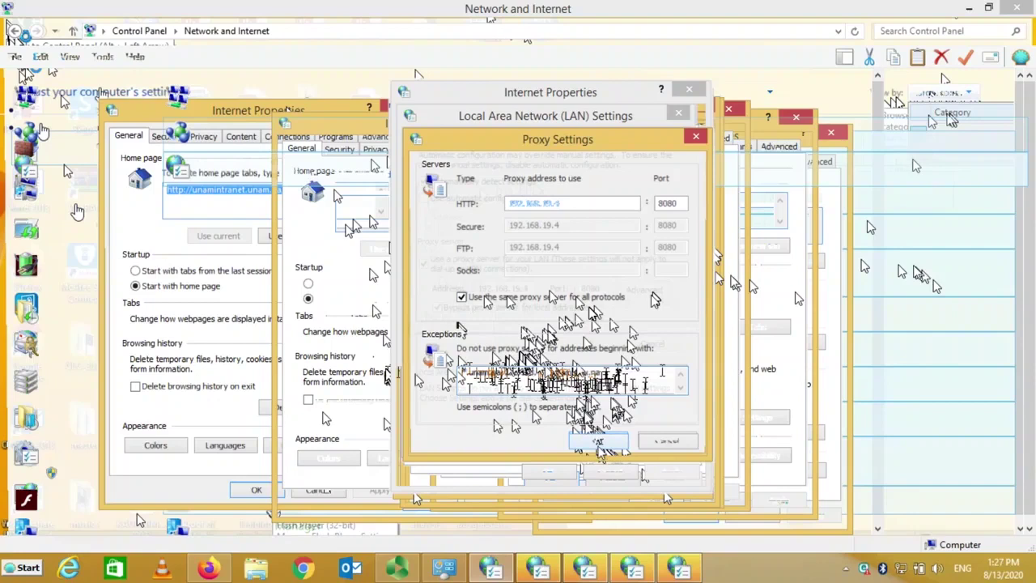
{"action": "left_click", "coordinate": [597, 442]}
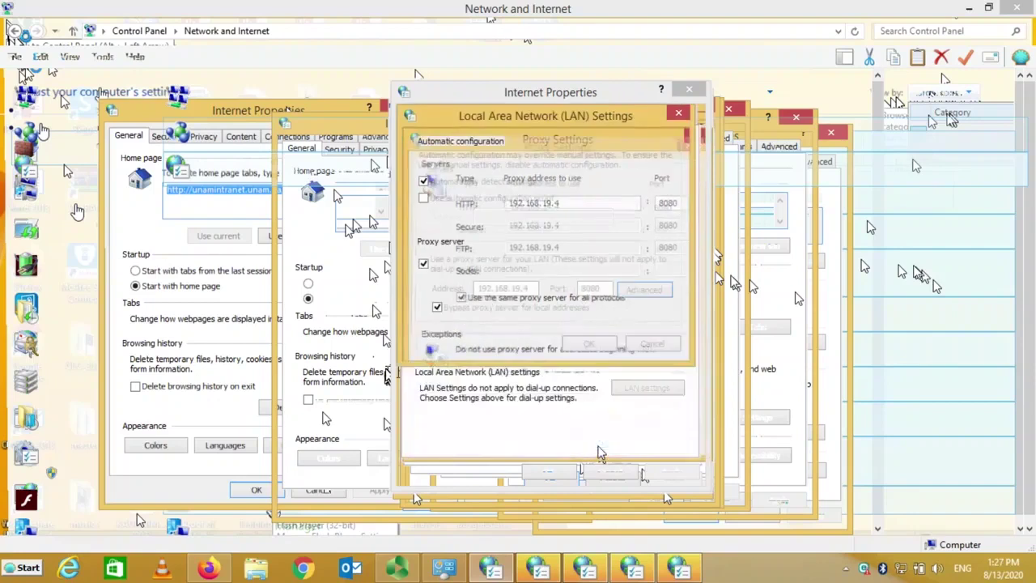
{"action": "left_click", "coordinate": [590, 344]}
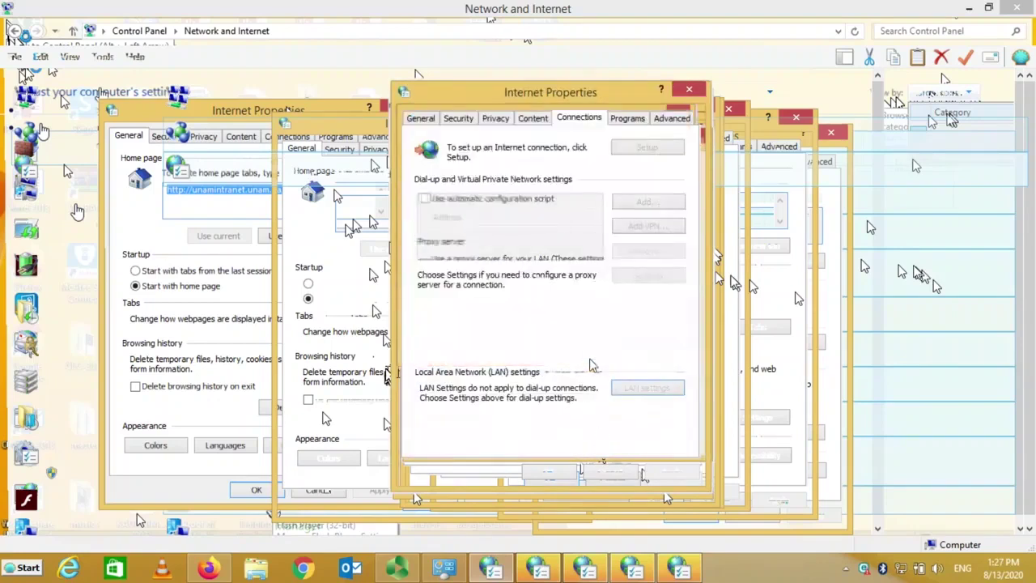
{"action": "left_click", "coordinate": [545, 476]}
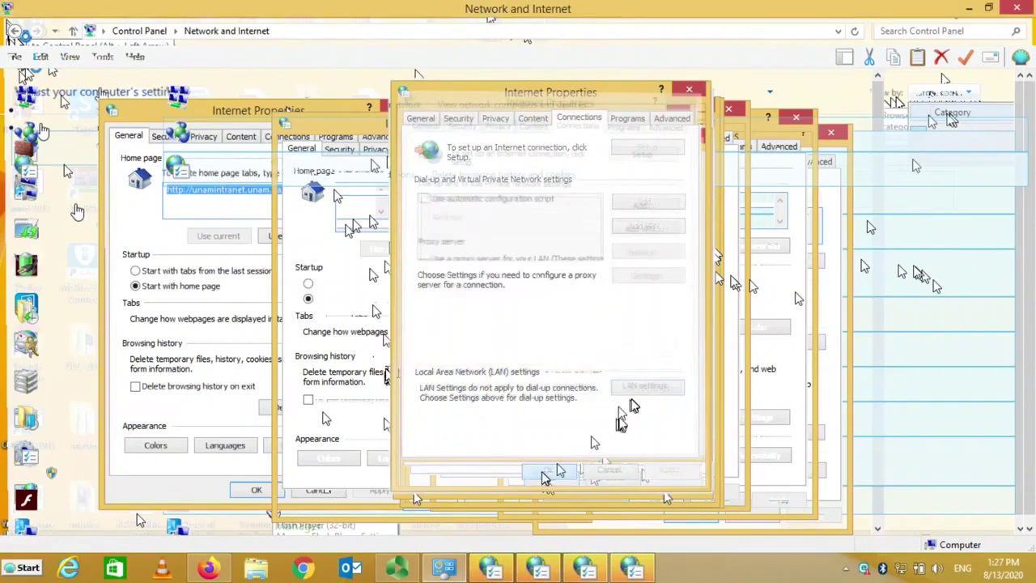
Step: Reopen Internet Options and turn off the proxy server in the LAN settings
{"action": "left_click", "coordinate": [274, 172]}
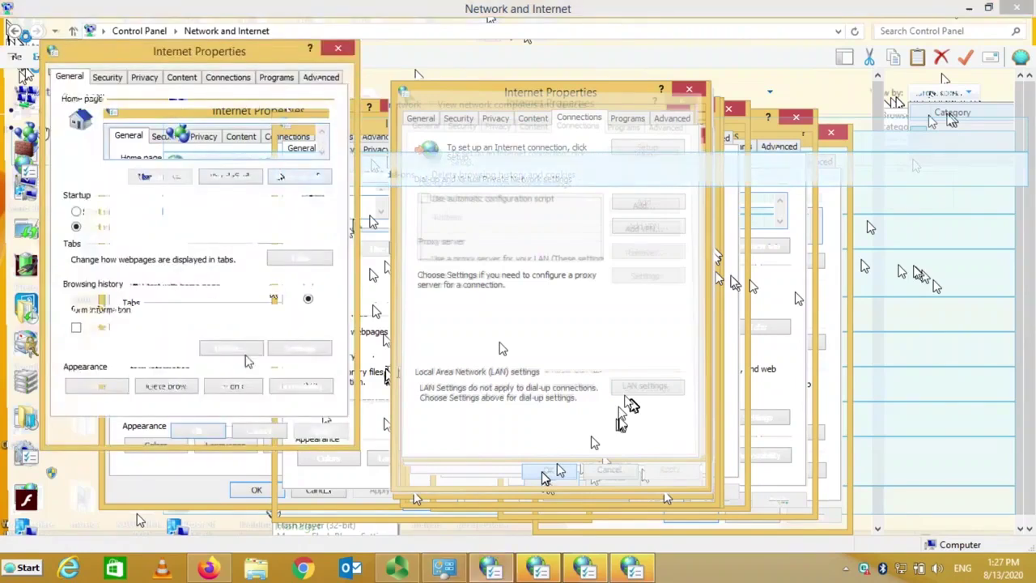
{"action": "left_click", "coordinate": [224, 80]}
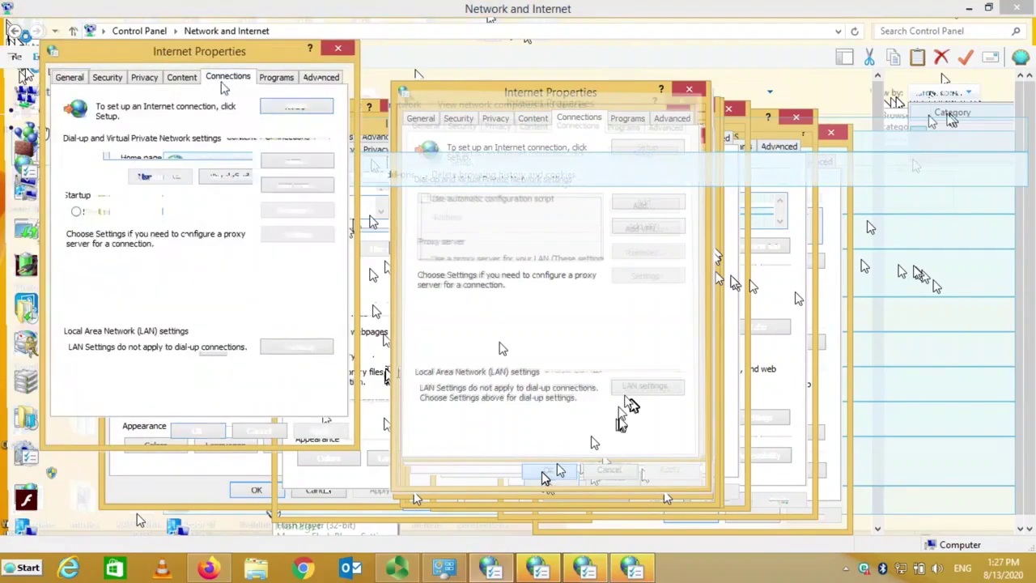
{"action": "left_click", "coordinate": [276, 349]}
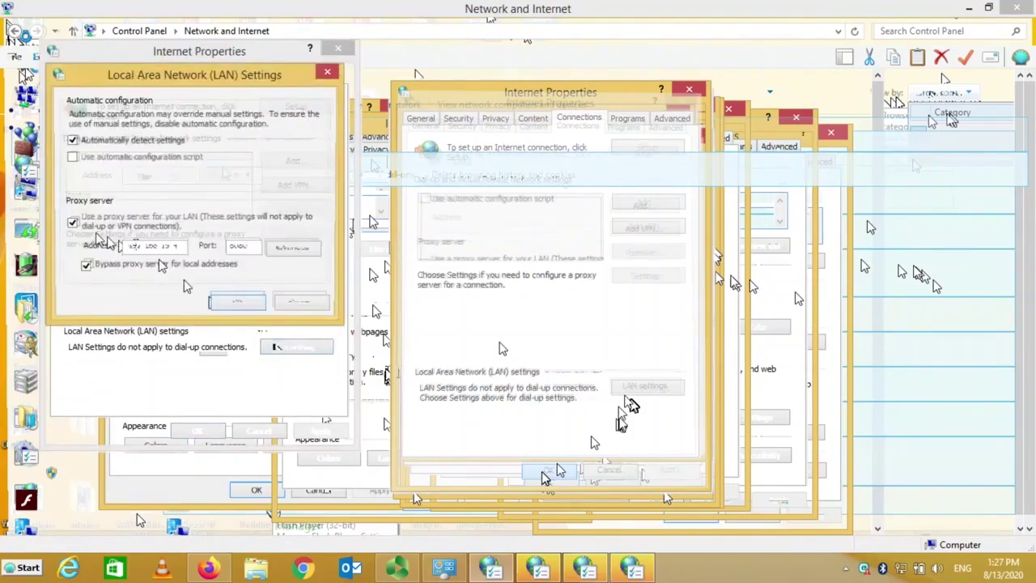
{"action": "left_click", "coordinate": [73, 223]}
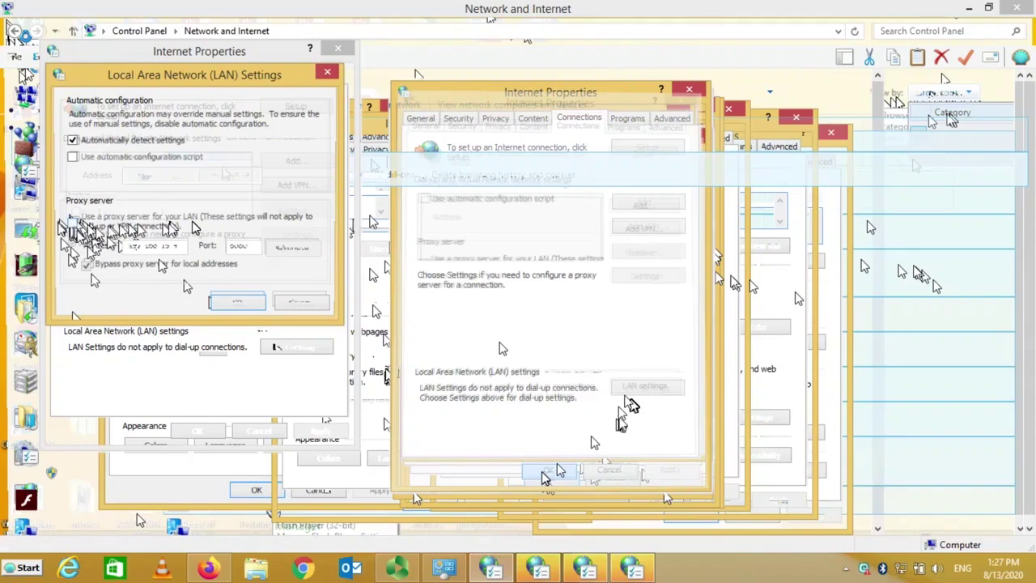
{"action": "left_click", "coordinate": [241, 305]}
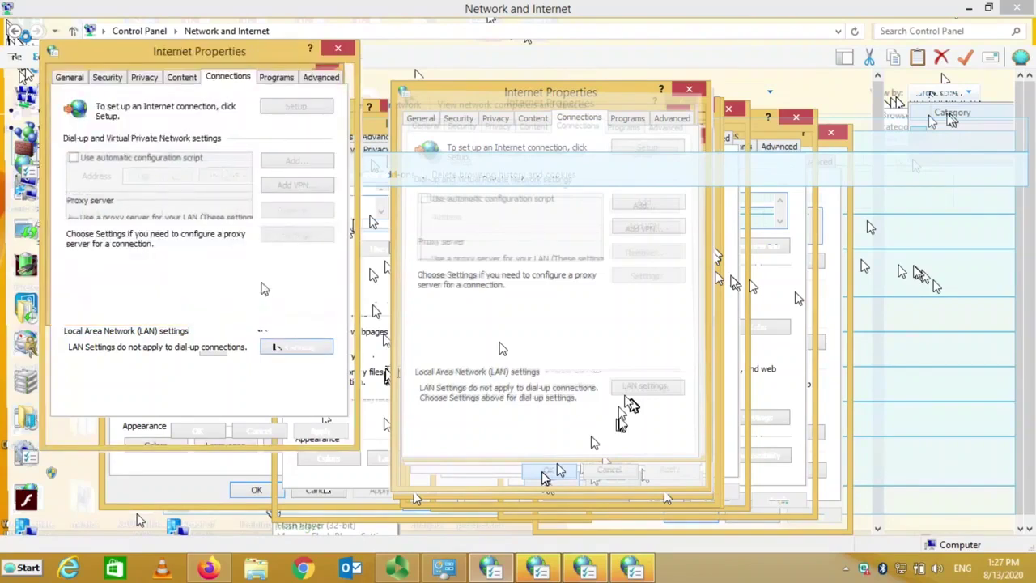
Step: Turn the proxy server back on in the LAN settings and close Internet Properties with the change accepted
{"action": "left_click", "coordinate": [293, 348]}
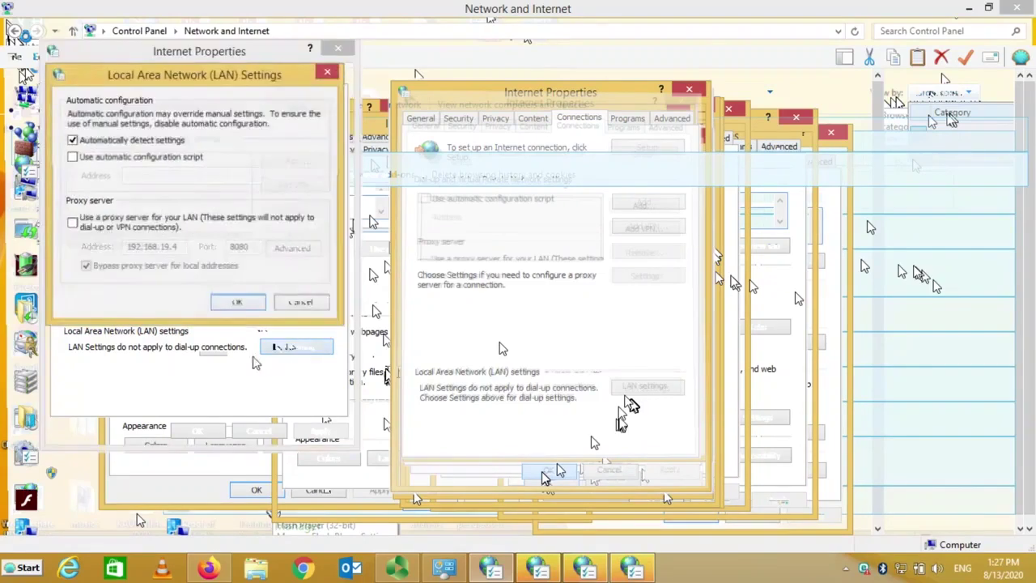
{"action": "left_click", "coordinate": [78, 227]}
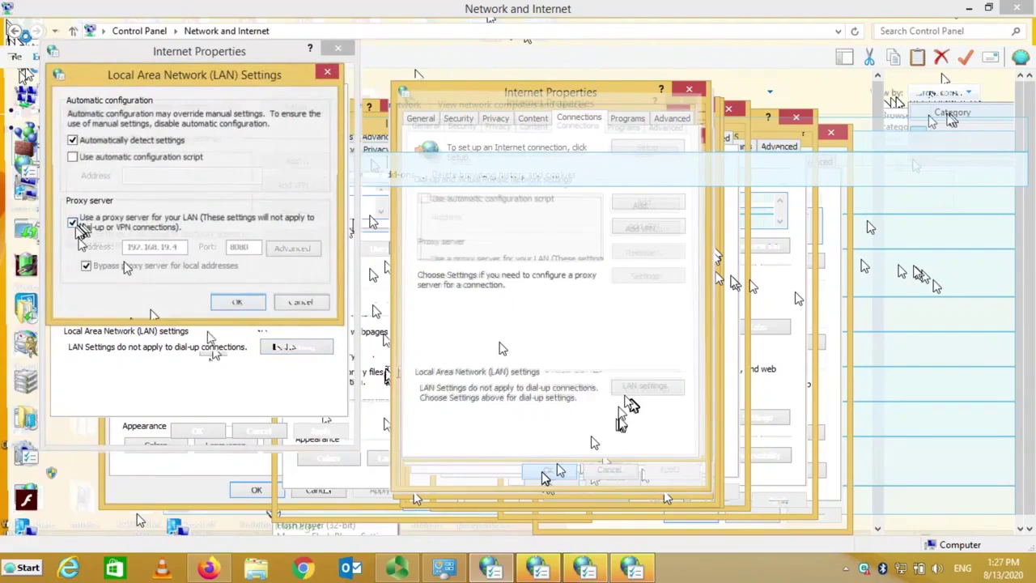
{"action": "left_click", "coordinate": [237, 307]}
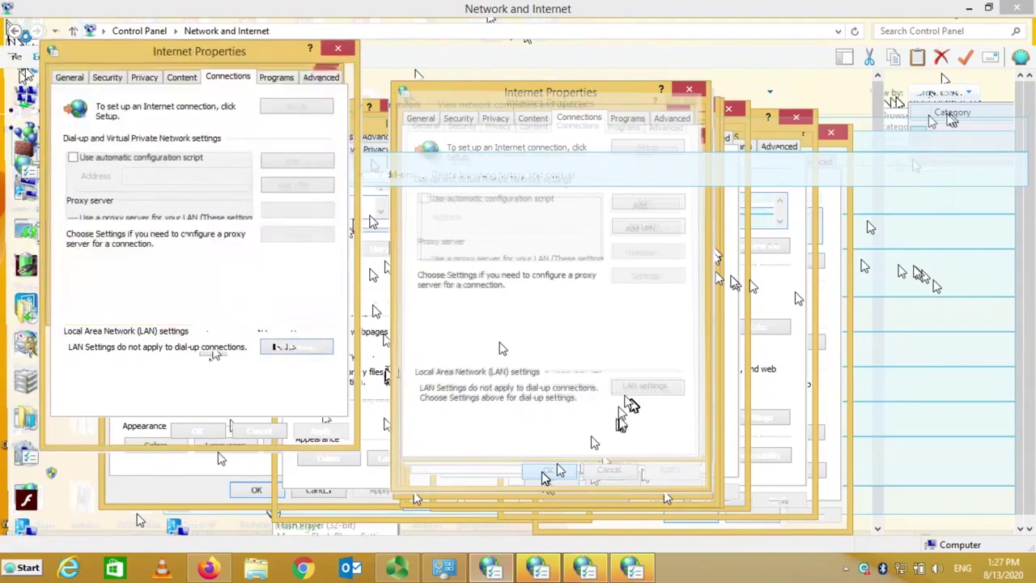
{"action": "left_click", "coordinate": [199, 433]}
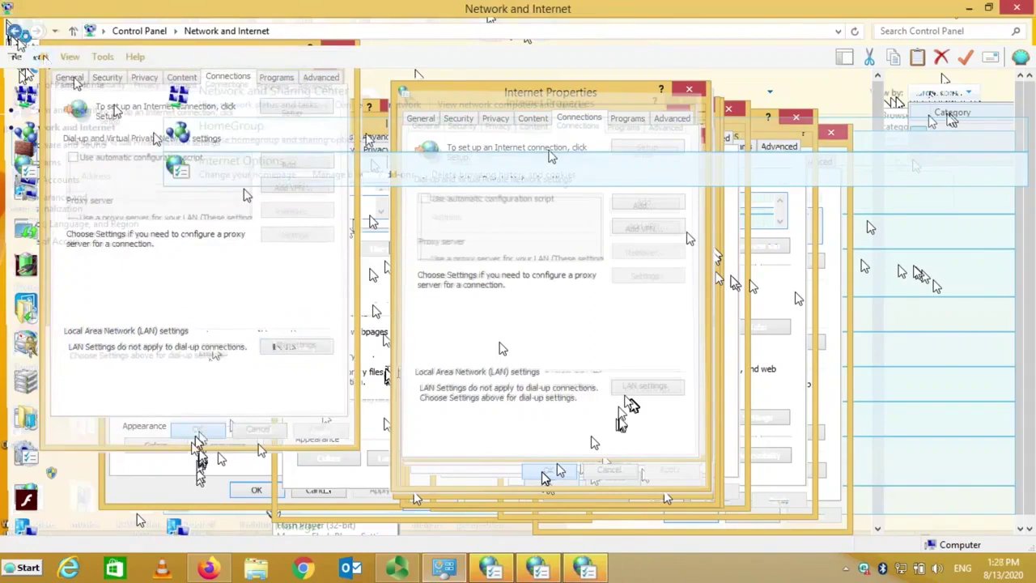
Step: Return to the Control Panel categories and open the installed programs list in Programs and Features
{"action": "left_click", "coordinate": [14, 30]}
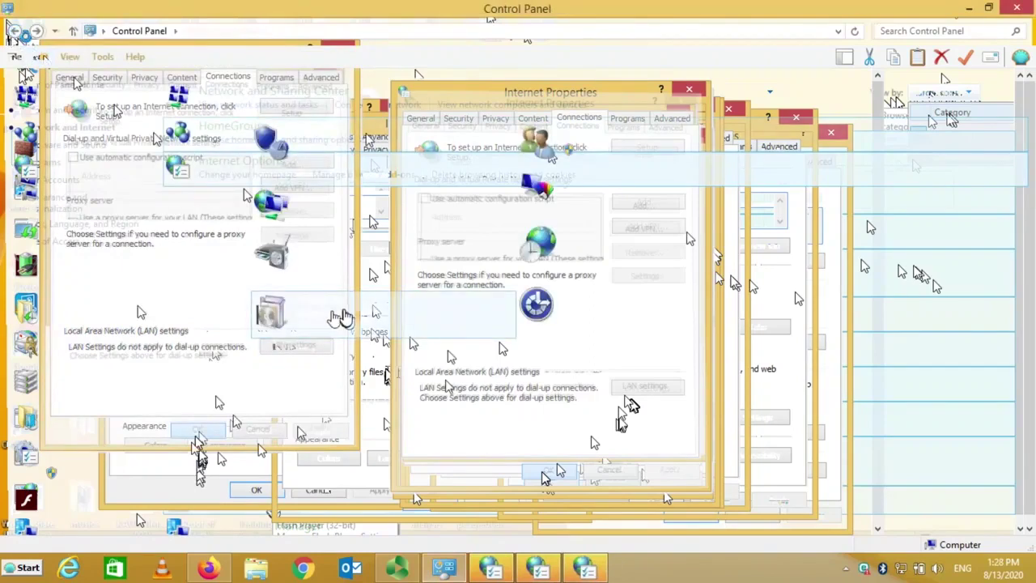
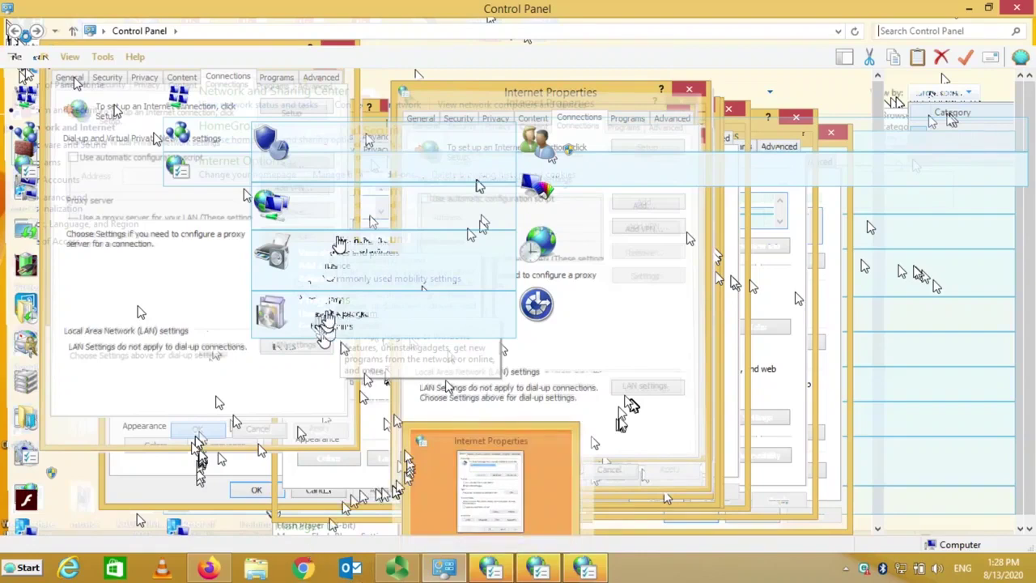
{"action": "left_click", "coordinate": [328, 317]}
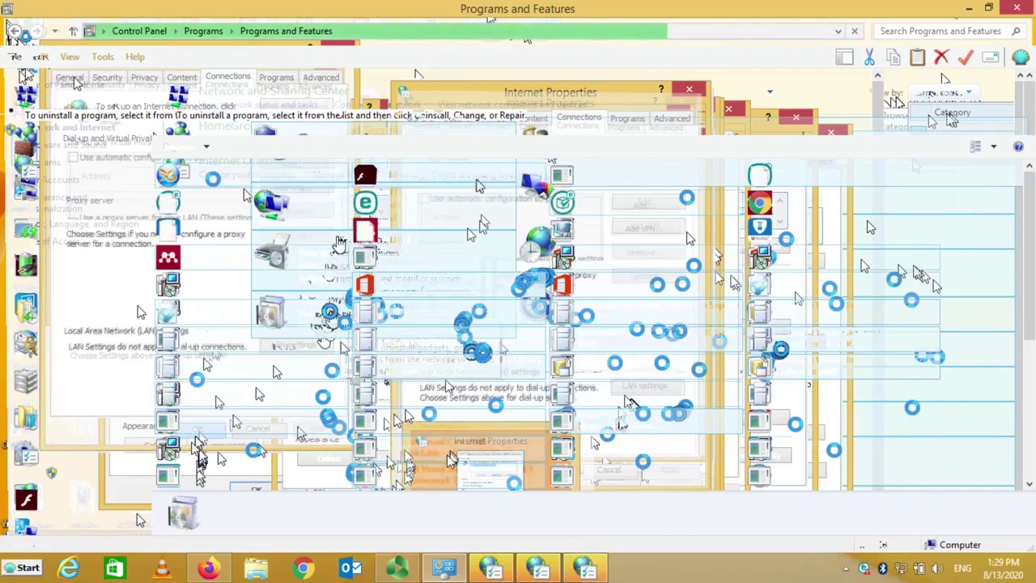
Step: Return to the Control Panel categories and open the Personalization settings under Appearance and Personalization
{"action": "left_click", "coordinate": [14, 31]}
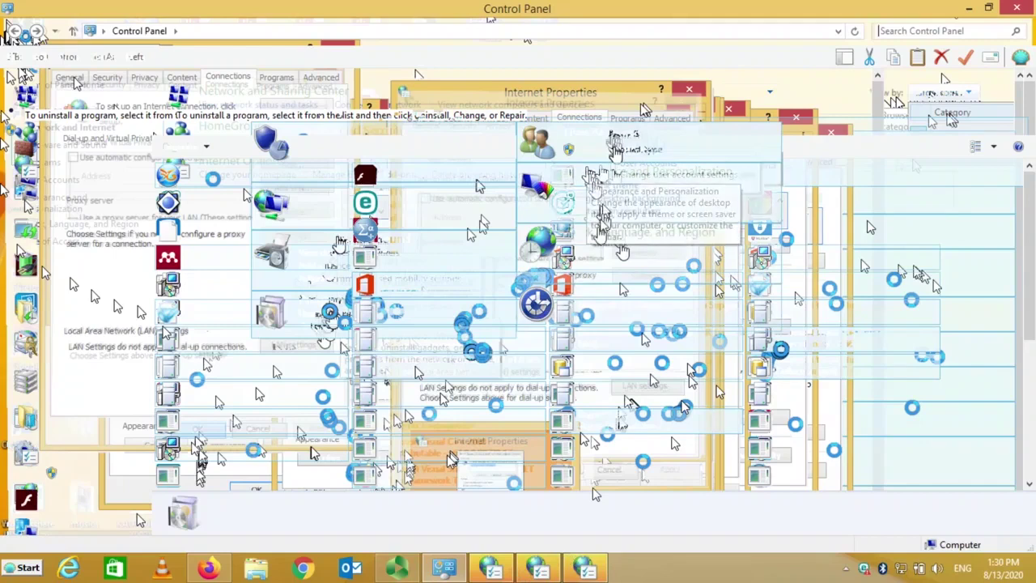
{"action": "left_click", "coordinate": [599, 178]}
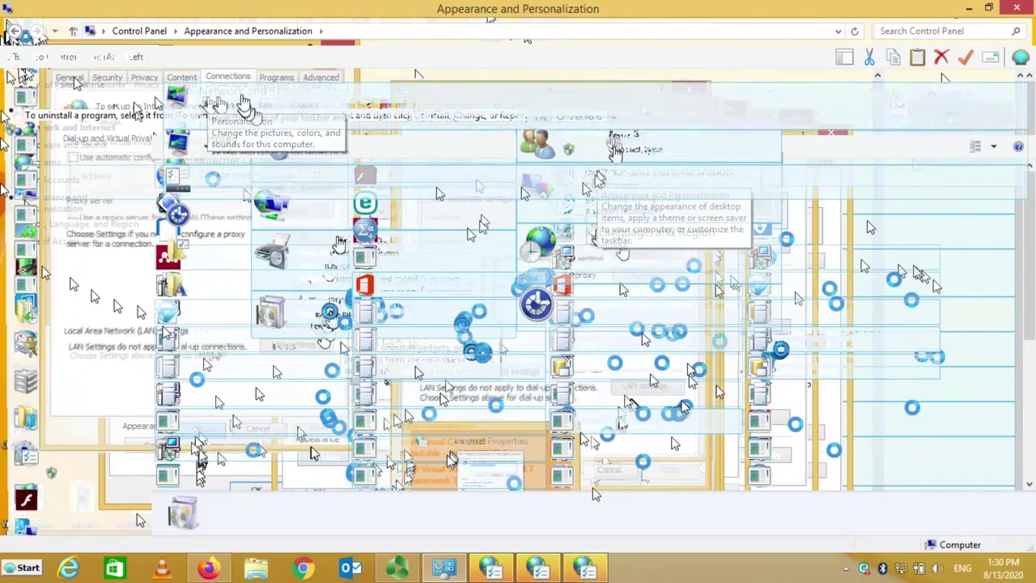
{"action": "left_click", "coordinate": [243, 102]}
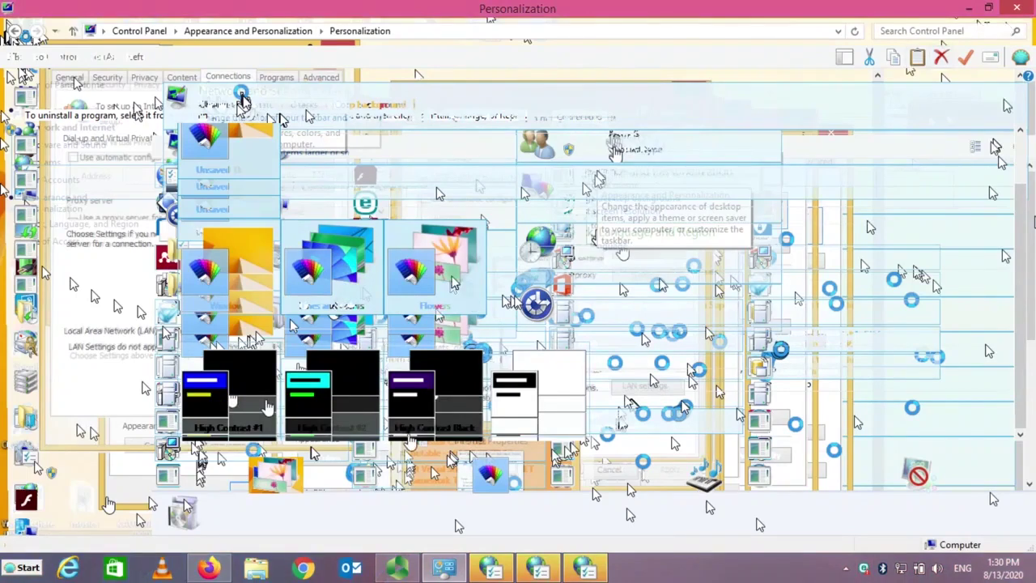
Step: Minimize the Personalization window and accept the leftover Internet Properties dialogs to close them
{"action": "left_click", "coordinate": [970, 10]}
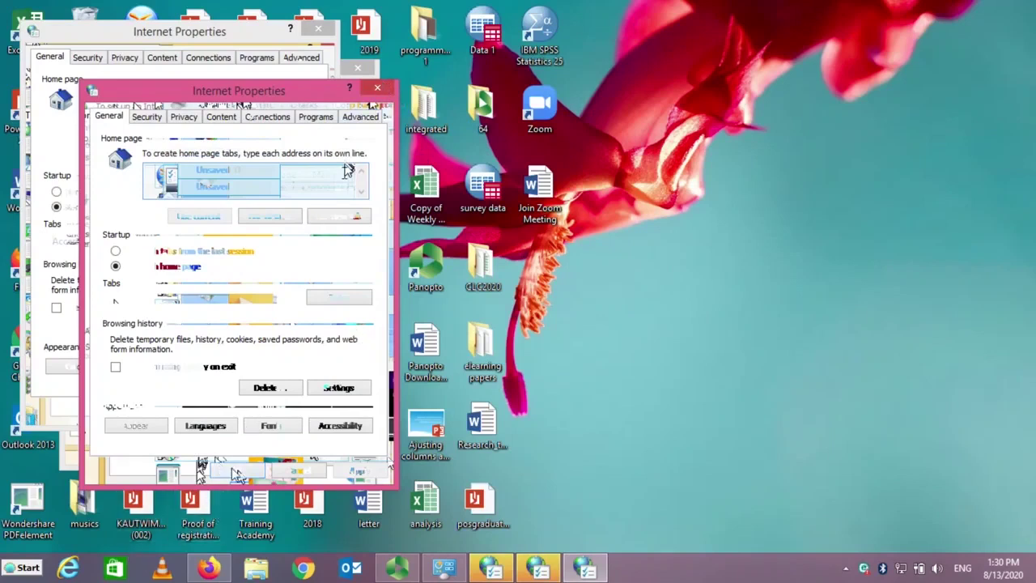
{"action": "left_click", "coordinate": [219, 451]}
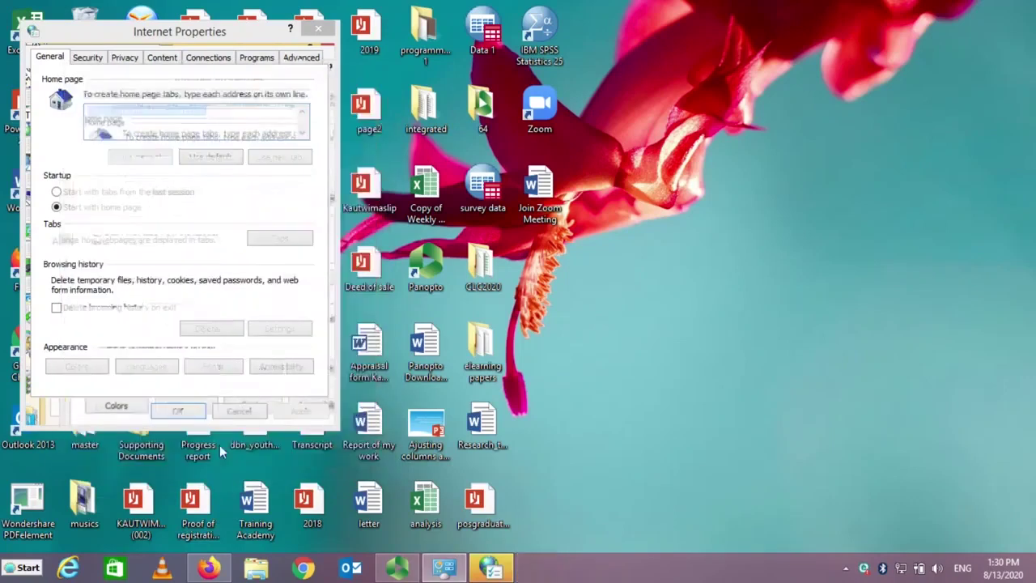
{"action": "left_click", "coordinate": [186, 409]}
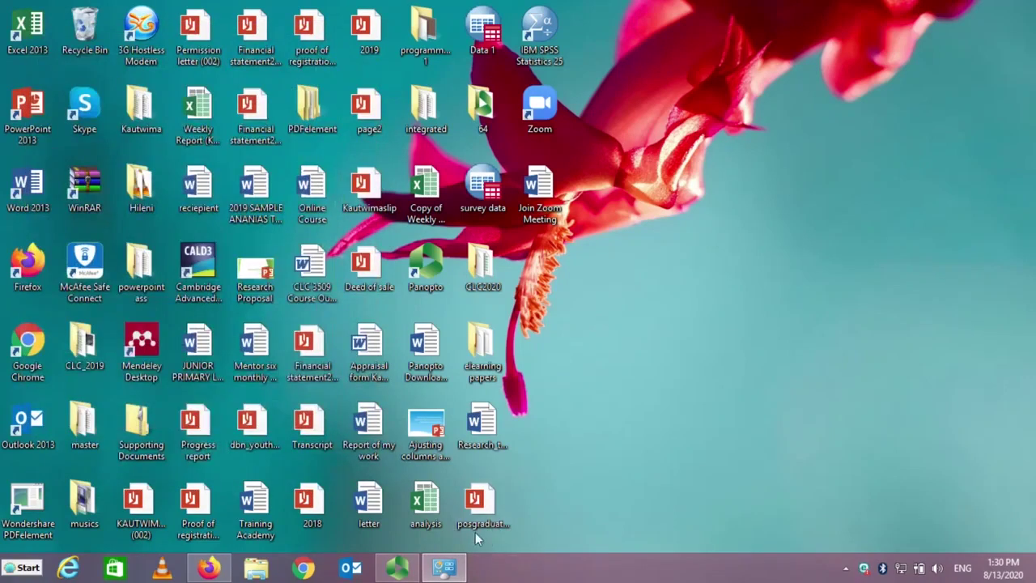
Step: Restore the Personalization window, look over the themes and the Display text-size settings, and close the window
{"action": "mouse_move", "coordinate": [435, 571]}
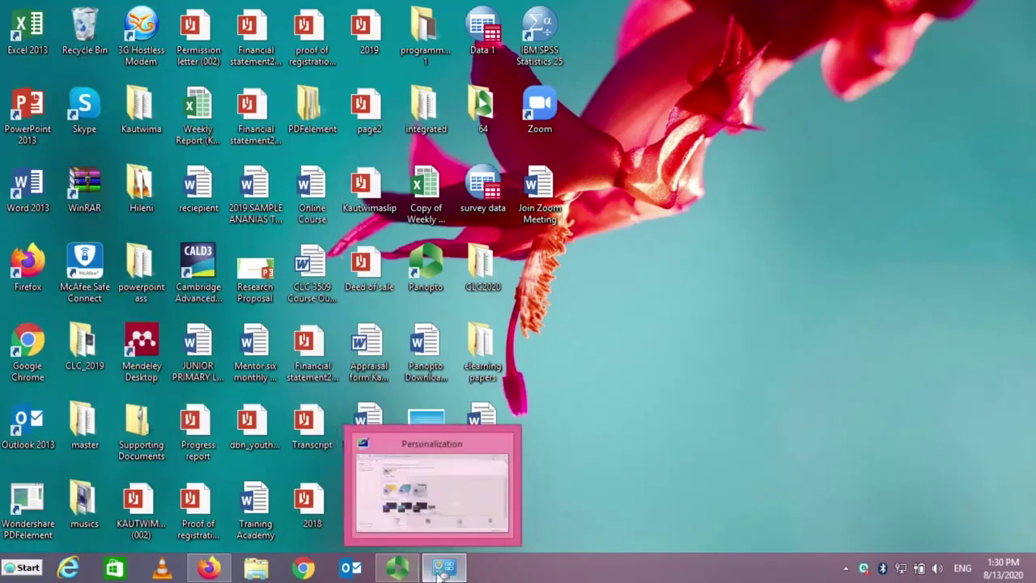
{"action": "left_click", "coordinate": [449, 570]}
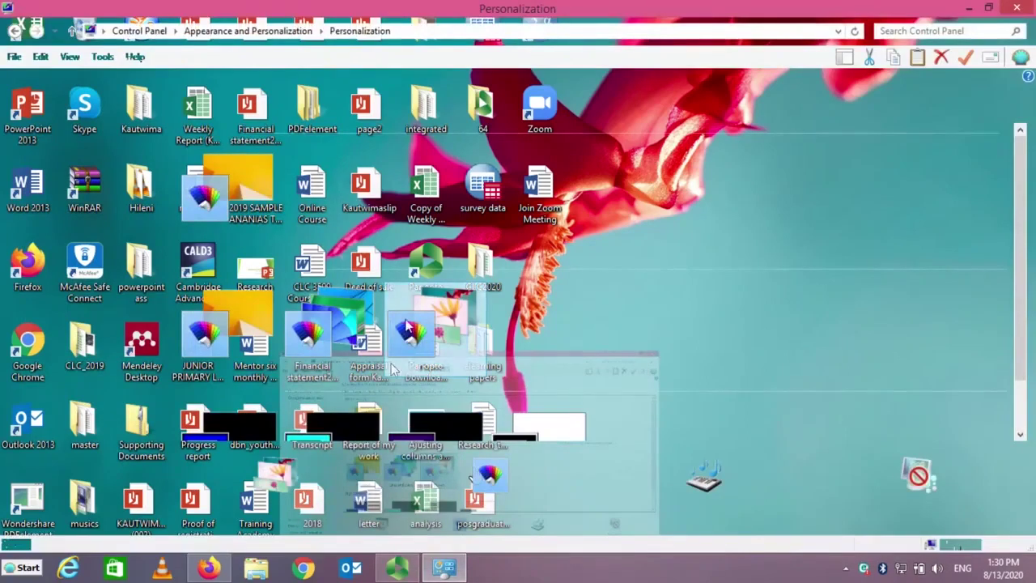
{"action": "left_click", "coordinate": [34, 484]}
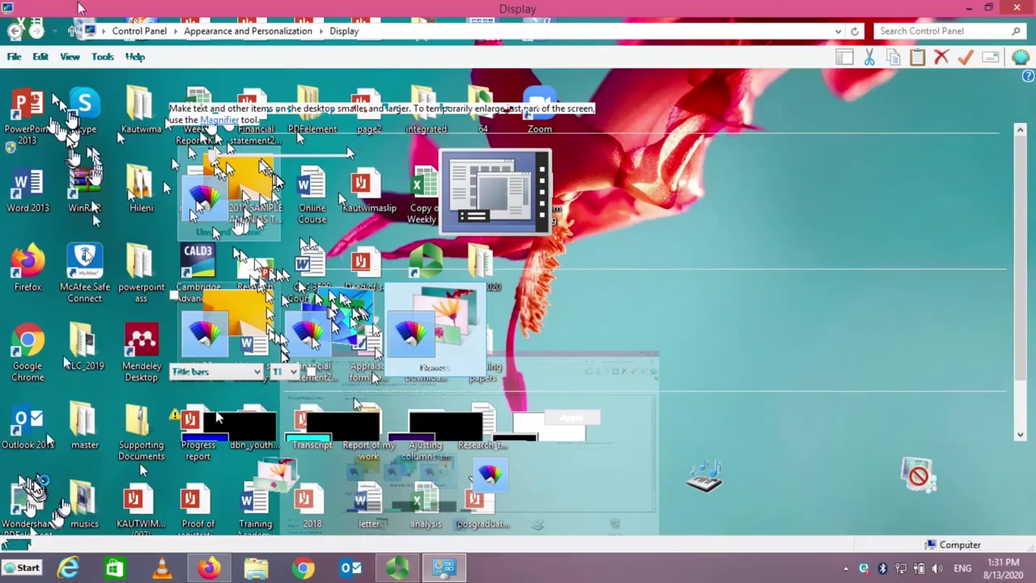
{"action": "left_click", "coordinate": [14, 31]}
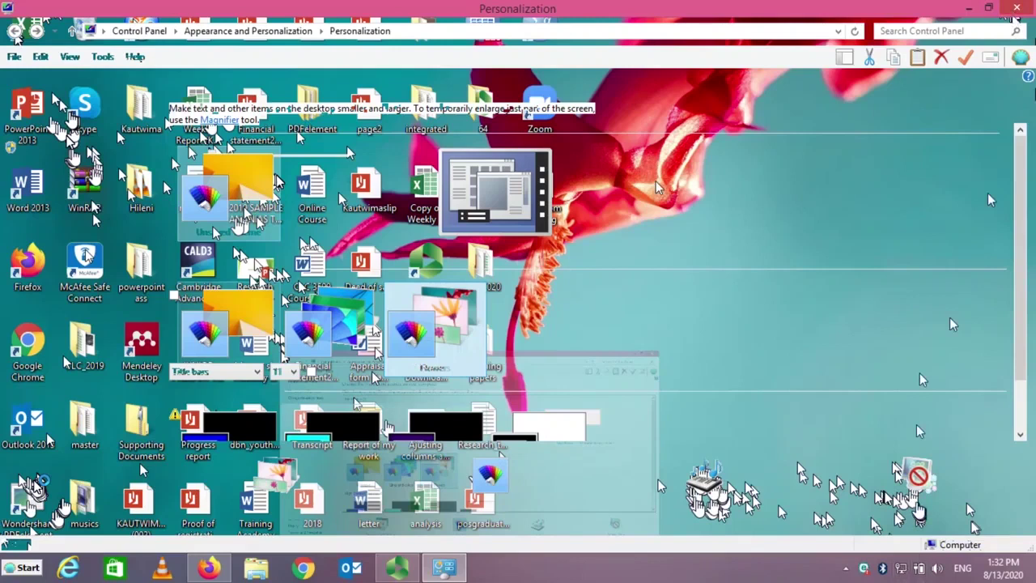
{"action": "mouse_move", "coordinate": [1023, 8]}
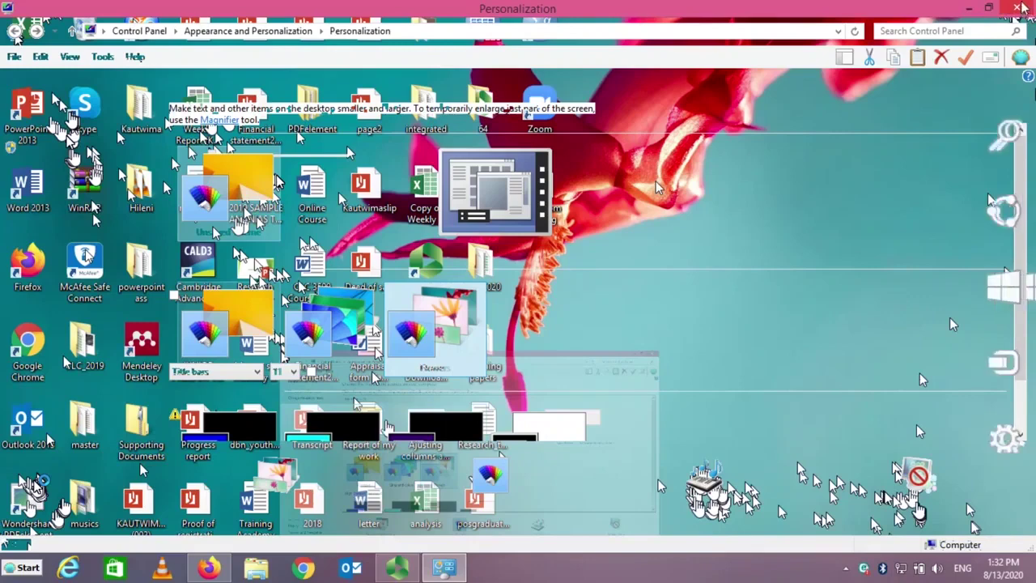
{"action": "left_click", "coordinate": [1019, 8]}
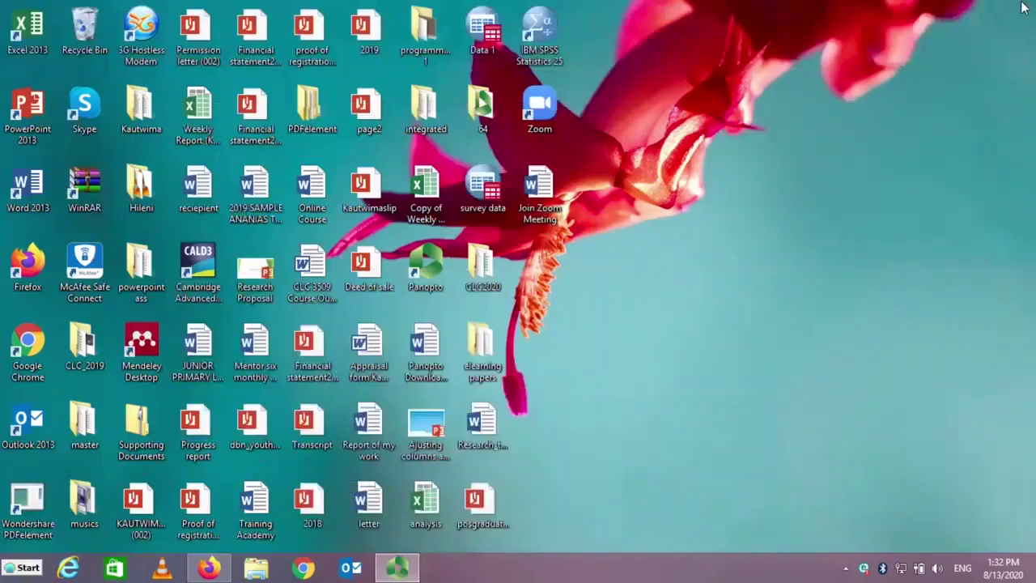
{"action": "left_click", "coordinate": [409, 569]}
{"action": "left_click", "coordinate": [408, 570]}
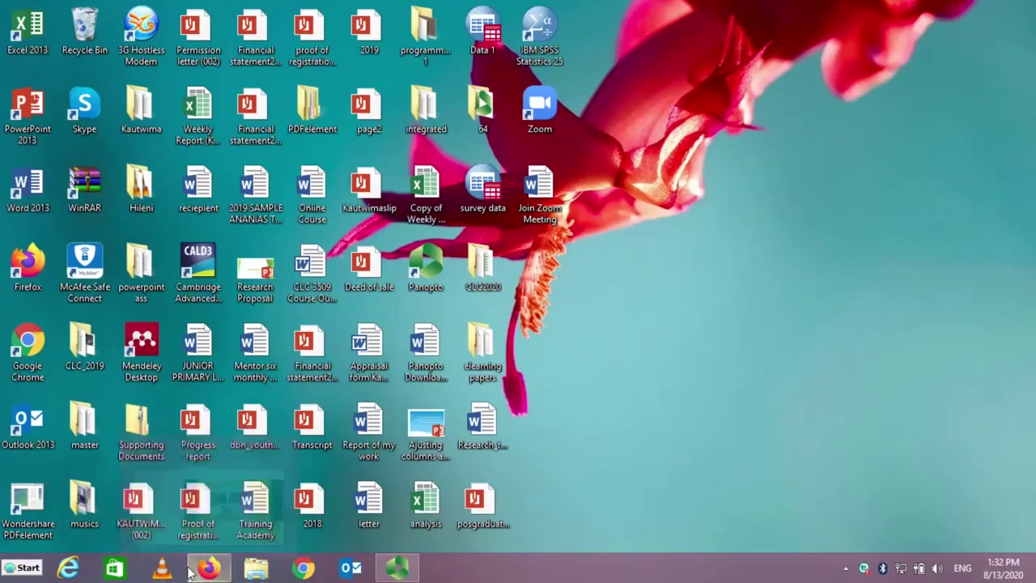
Step: Open the Control Panel again and switch its view from large icons to Category
{"action": "left_click", "coordinate": [29, 567]}
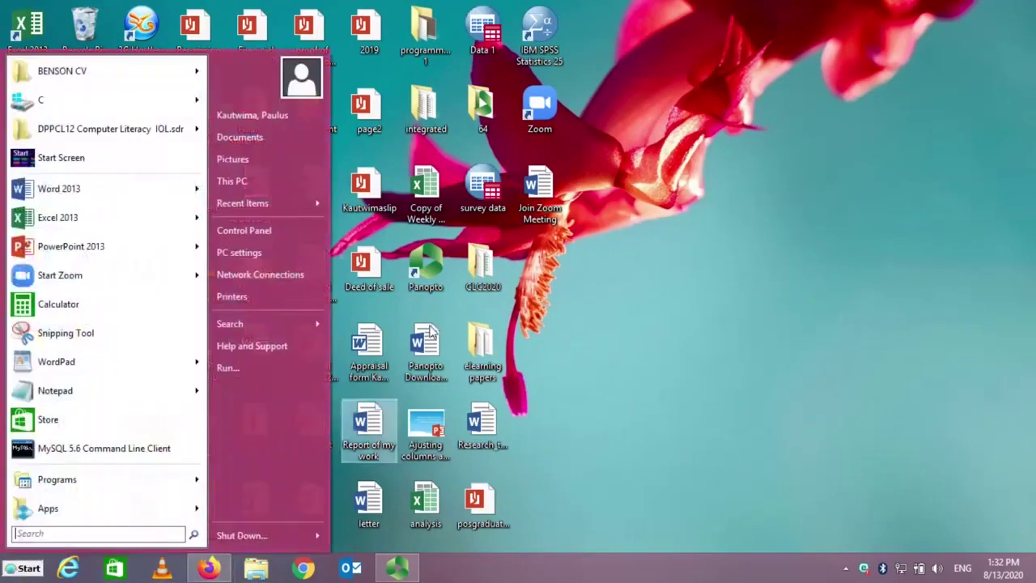
{"action": "left_click", "coordinate": [245, 230]}
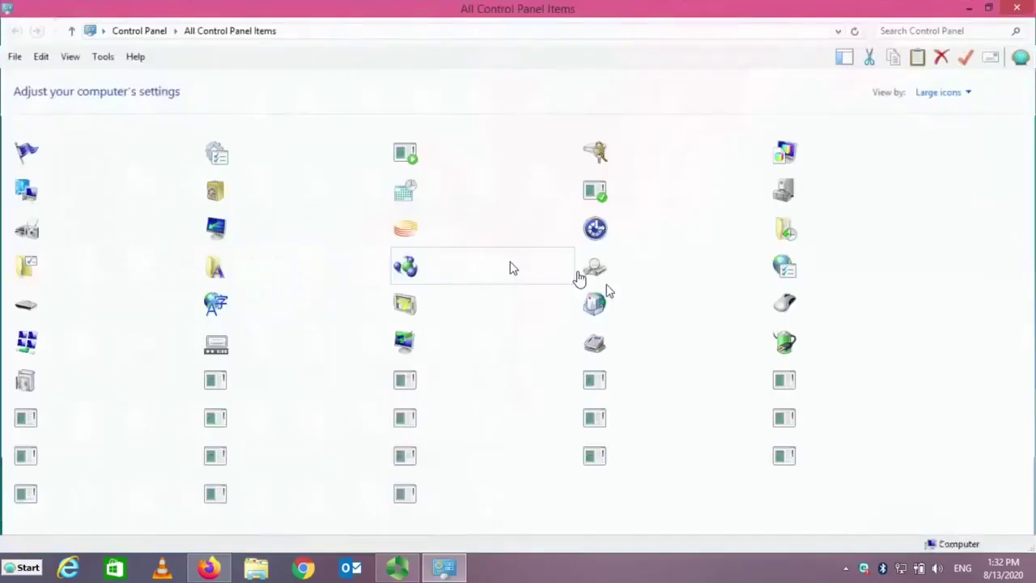
{"action": "left_click", "coordinate": [943, 92]}
{"action": "left_click", "coordinate": [953, 112]}
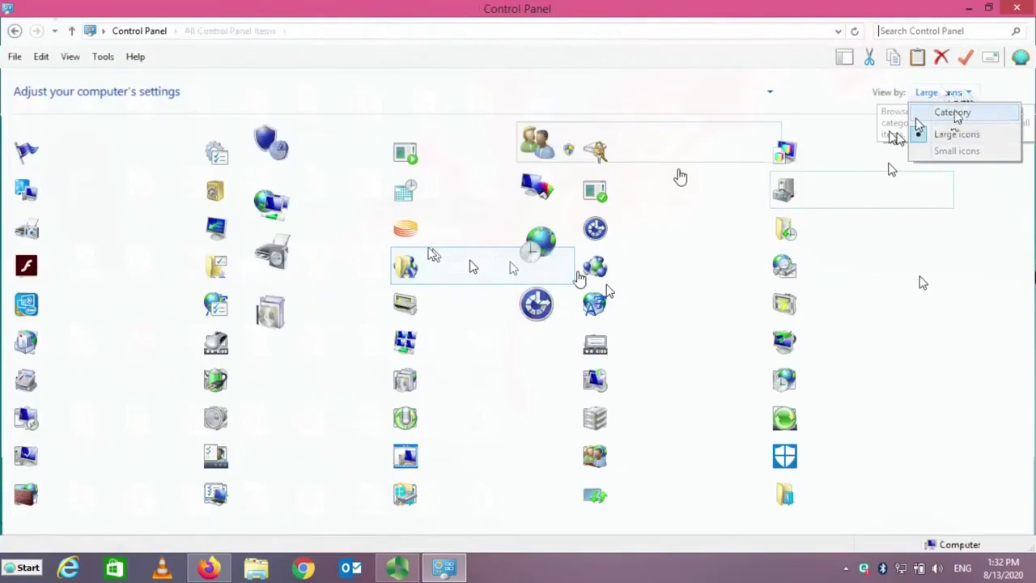
Step: Look at the Language preferences under Clock, Language, and Region, and return to the Control Panel home
{"action": "left_click", "coordinate": [600, 234]}
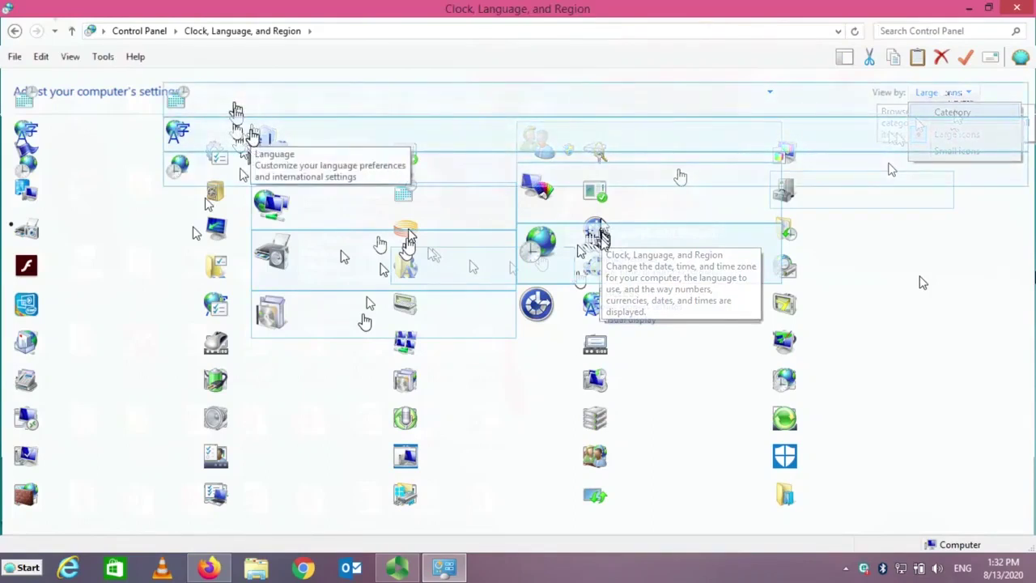
{"action": "left_click", "coordinate": [253, 135]}
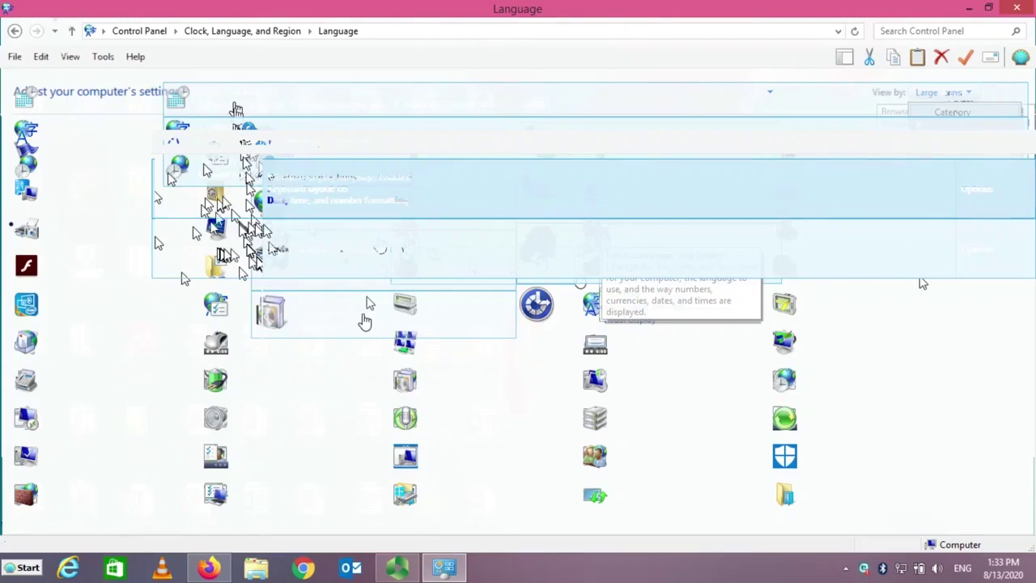
{"action": "left_click", "coordinate": [42, 86]}
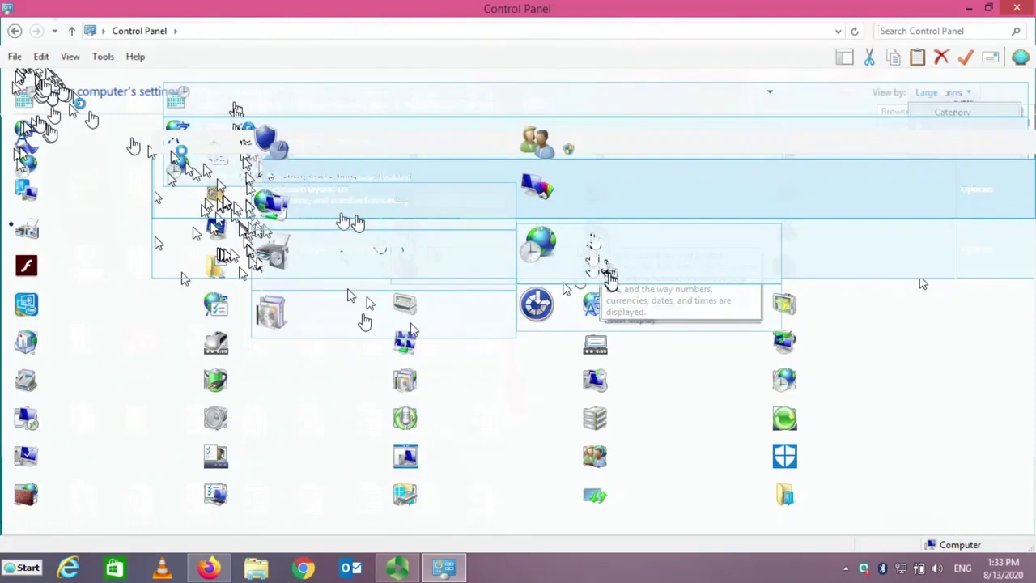
Step: Open the Region date and time formats and set the short date format to dd-MMM-yy
{"action": "left_click", "coordinate": [609, 279]}
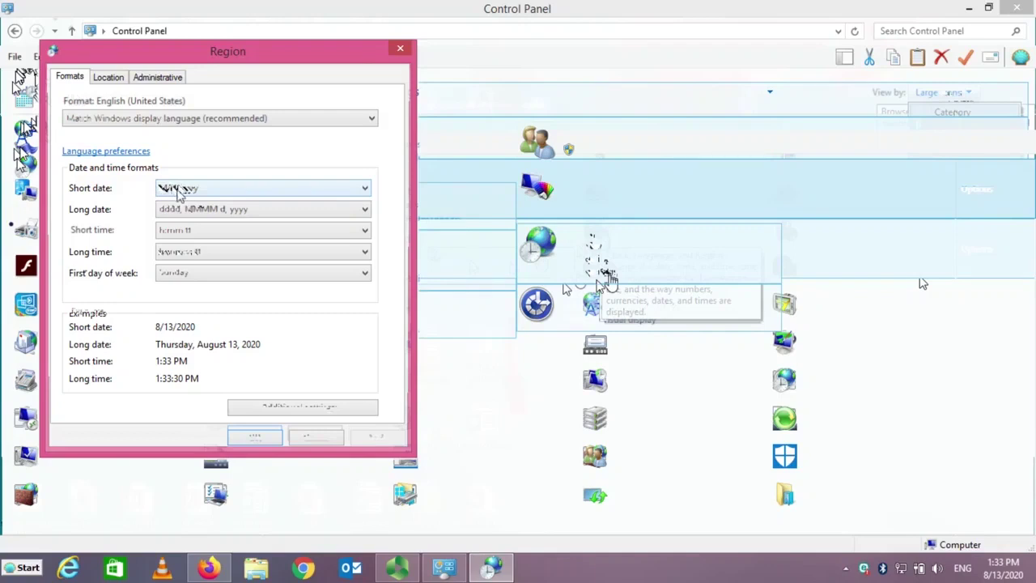
{"action": "left_click", "coordinate": [367, 193]}
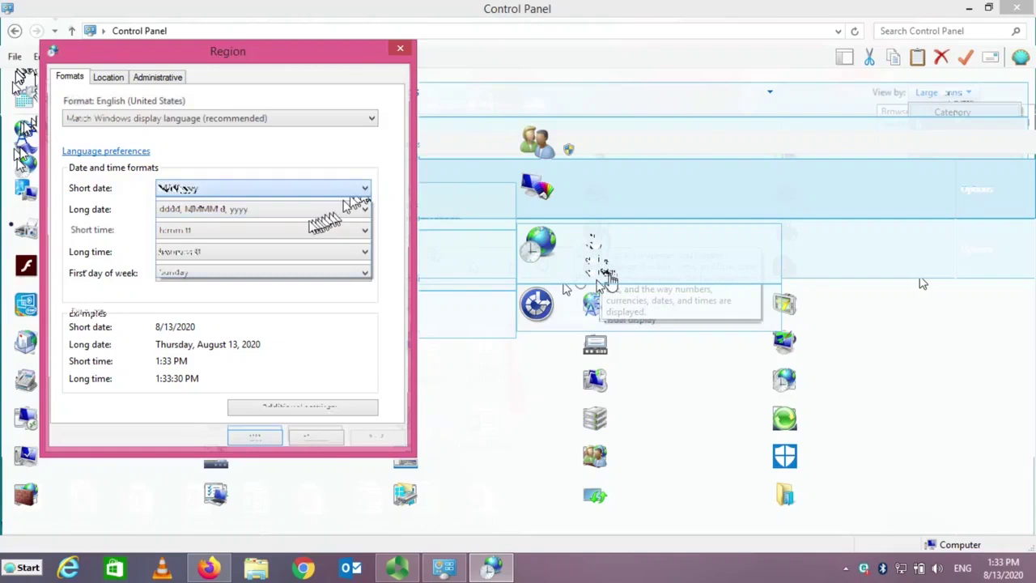
{"action": "left_click", "coordinate": [270, 270]}
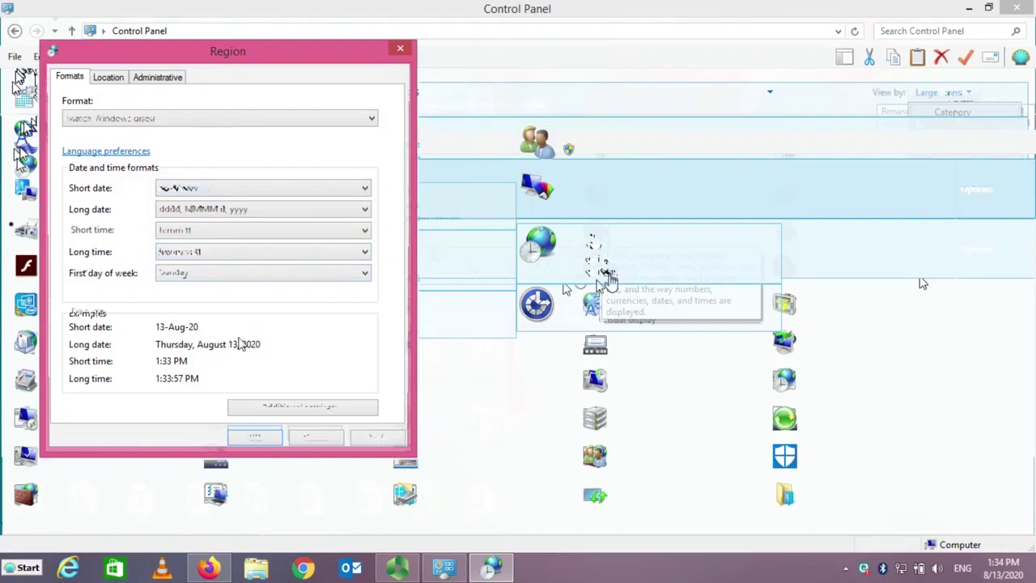
Step: Examine the number and currency options in the additional format settings, apply the formats and accept the dialog
{"action": "left_click", "coordinate": [300, 408]}
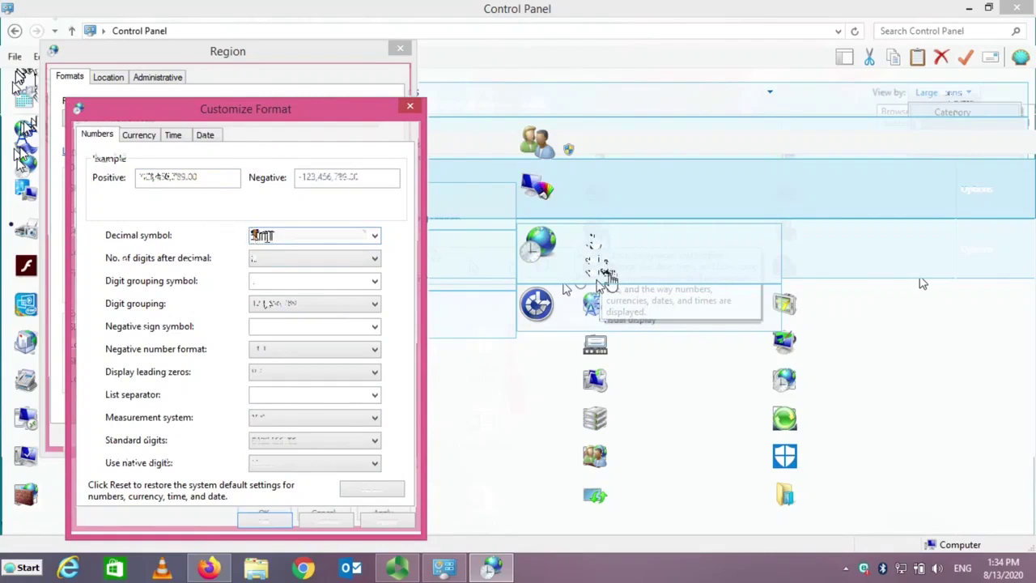
{"action": "left_click", "coordinate": [139, 135]}
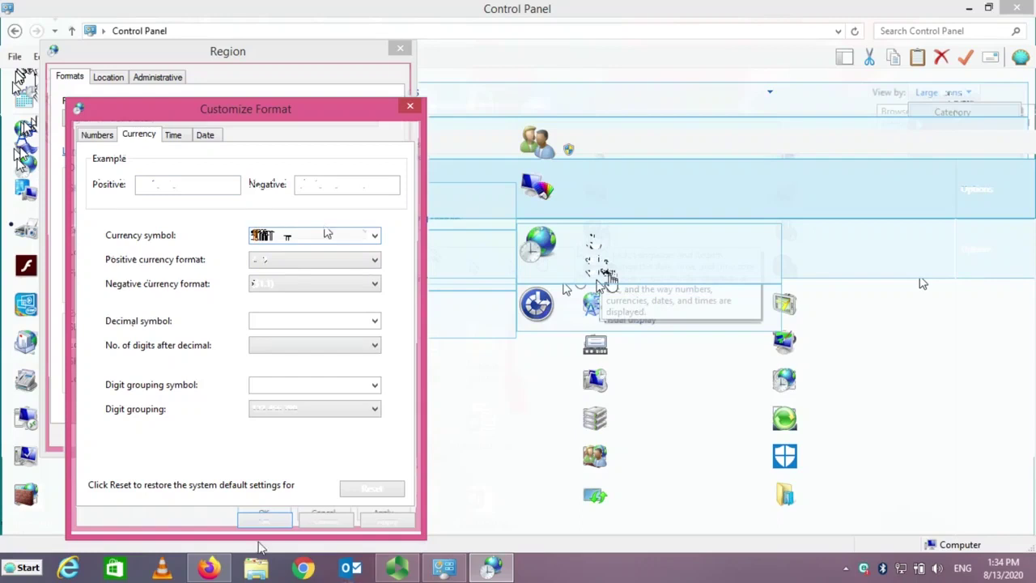
{"action": "left_click", "coordinate": [387, 521]}
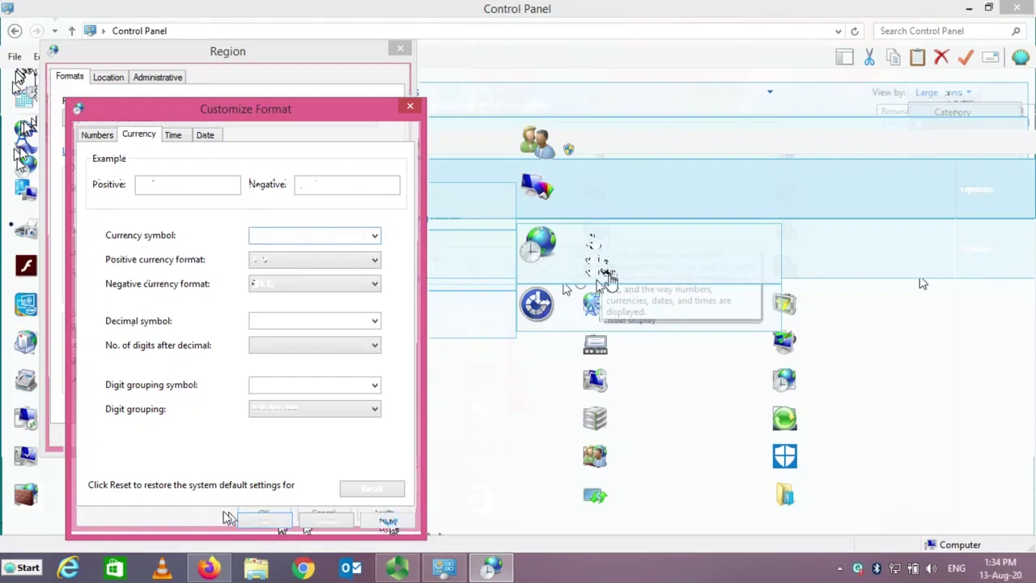
{"action": "left_click", "coordinate": [270, 523]}
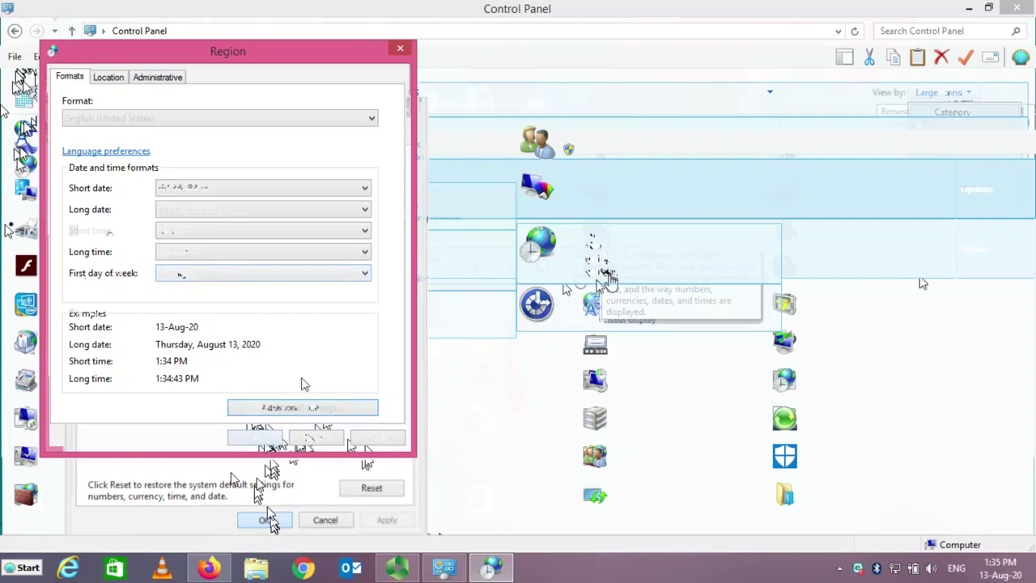
Step: Review the number and currency formats again, accept the Customize Format and Region dialogs, and close the Control Panel
{"action": "left_click", "coordinate": [301, 411]}
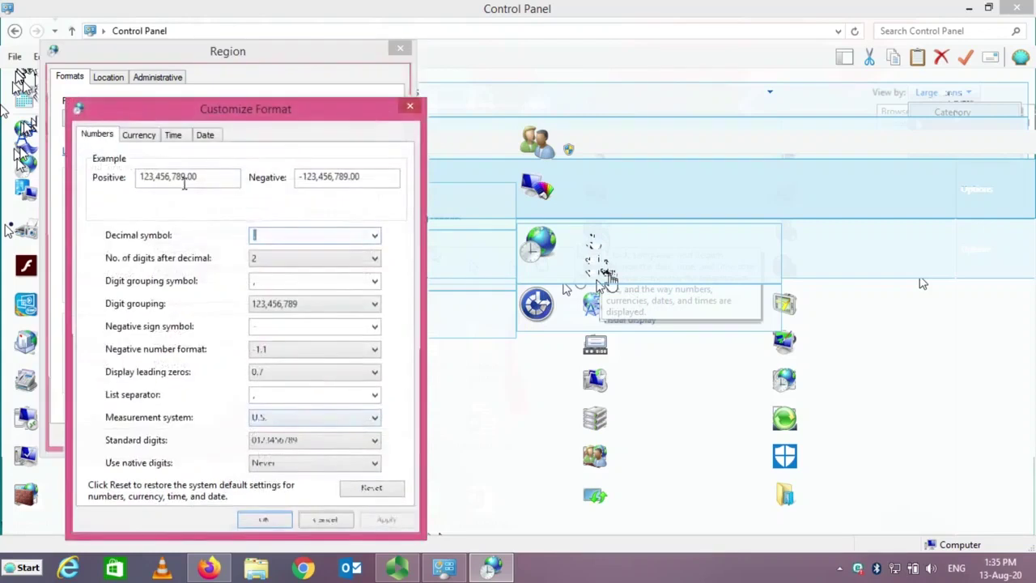
{"action": "left_click", "coordinate": [148, 136]}
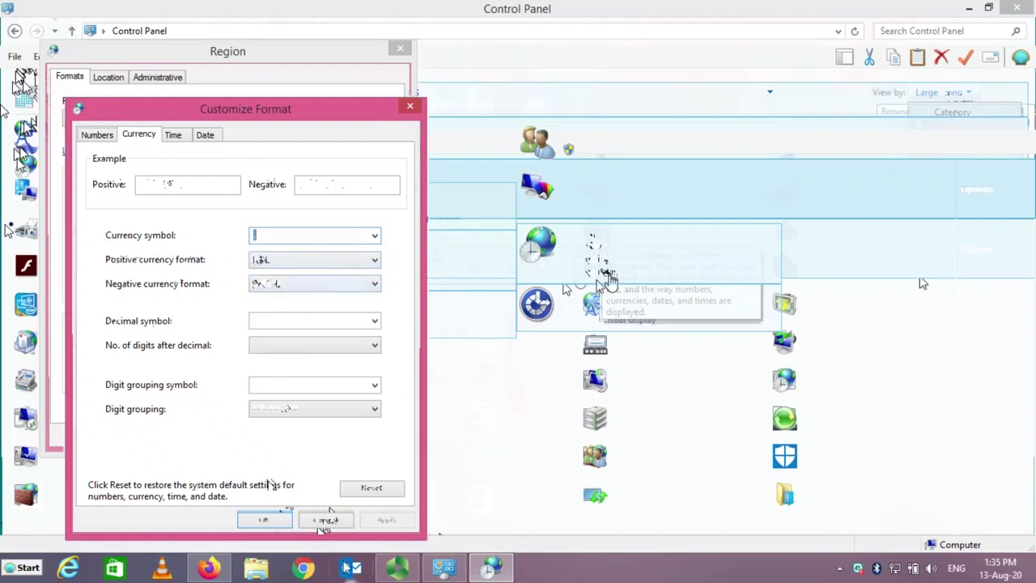
{"action": "left_click", "coordinate": [274, 522]}
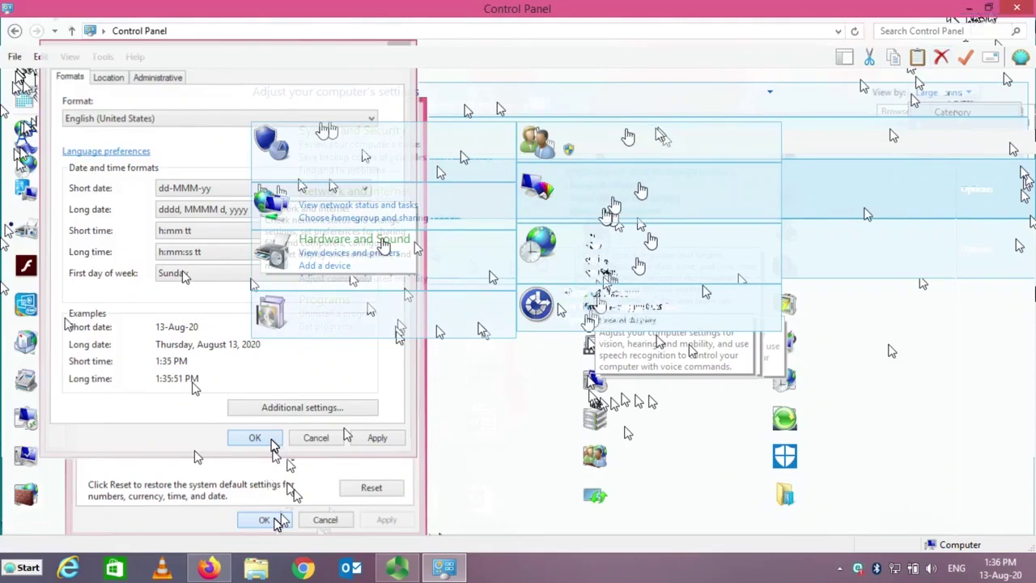
{"action": "left_click", "coordinate": [1017, 8]}
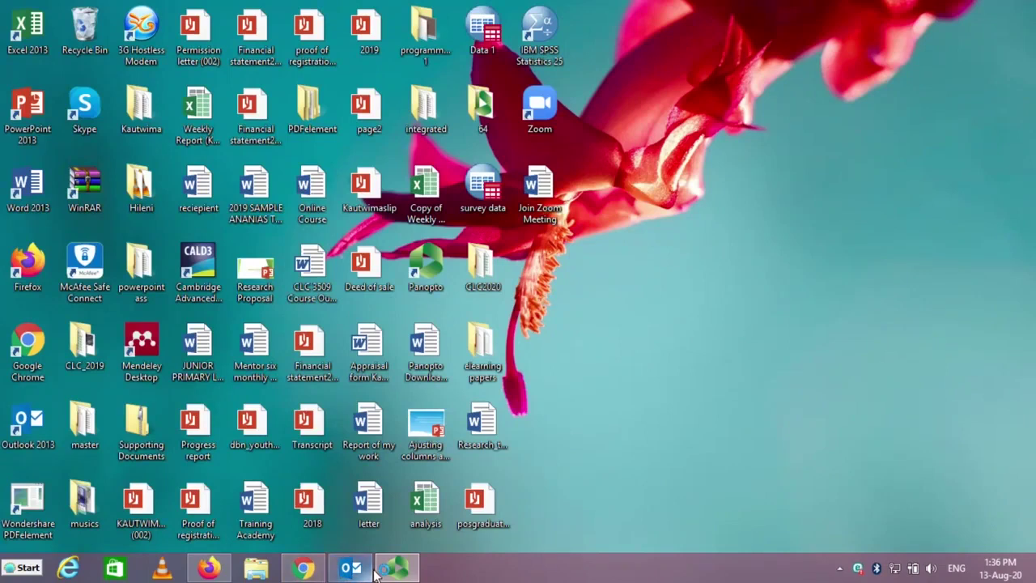
{"action": "left_click", "coordinate": [11, 574]}
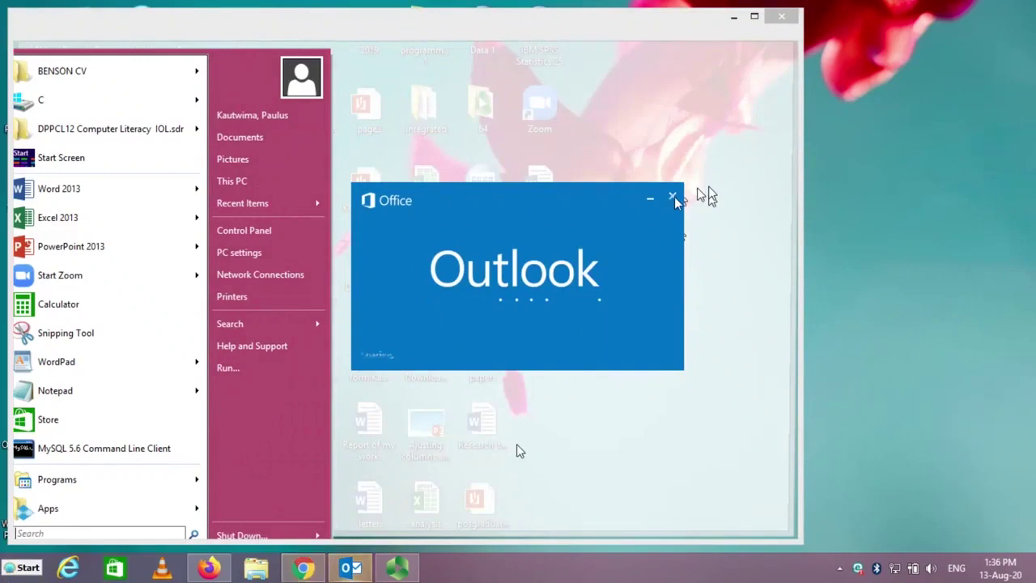
{"action": "left_click", "coordinate": [781, 16]}
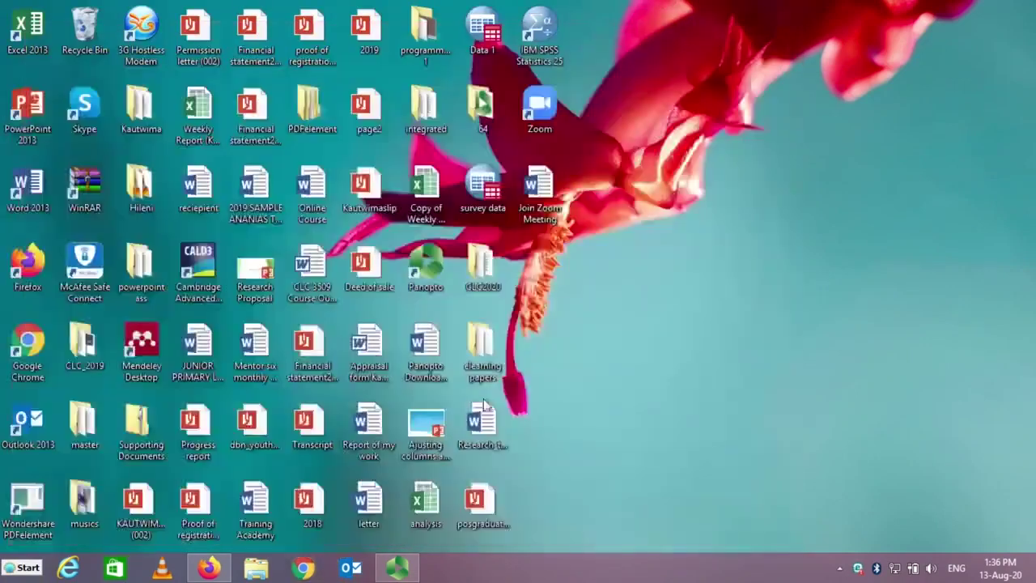
{"action": "left_click", "coordinate": [391, 574]}
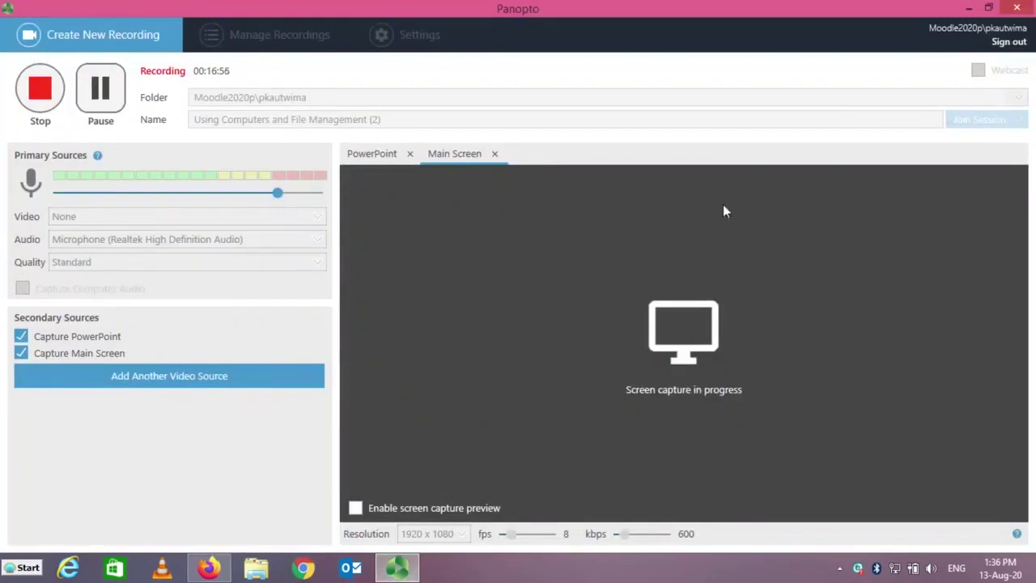
{"action": "left_click", "coordinate": [409, 570]}
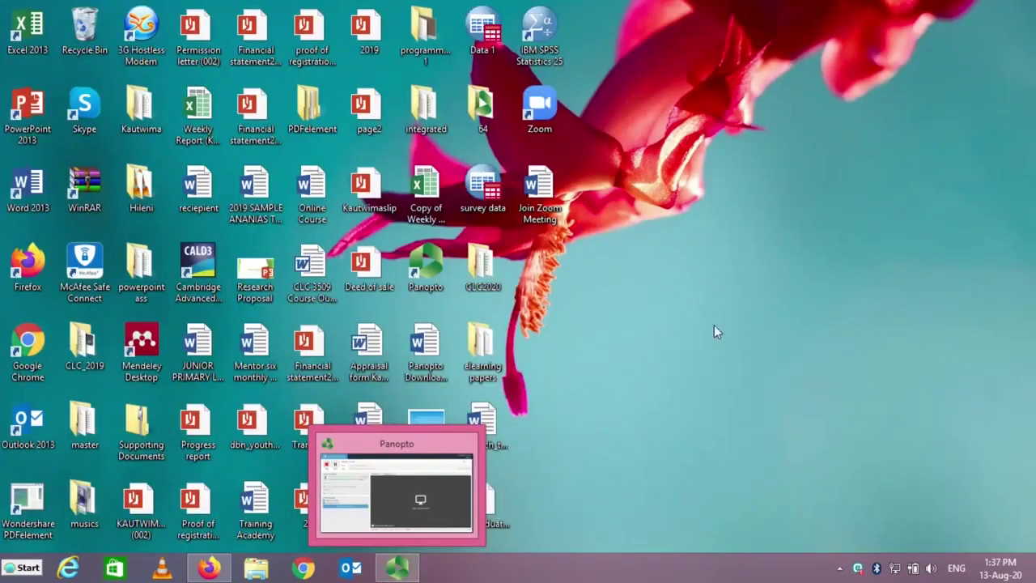